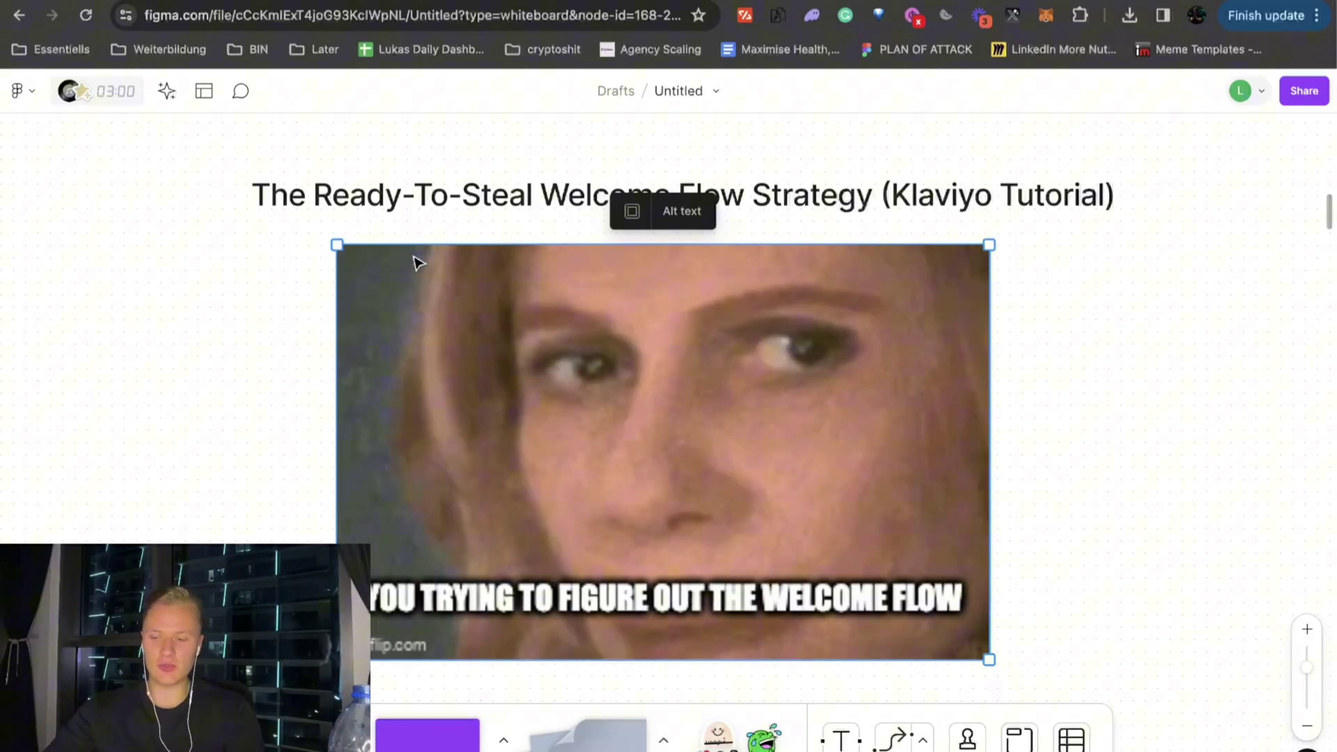
Select the welcome flow strategy title and the welcome flow GIF, then deselect the GIF.
left_click(546, 209)
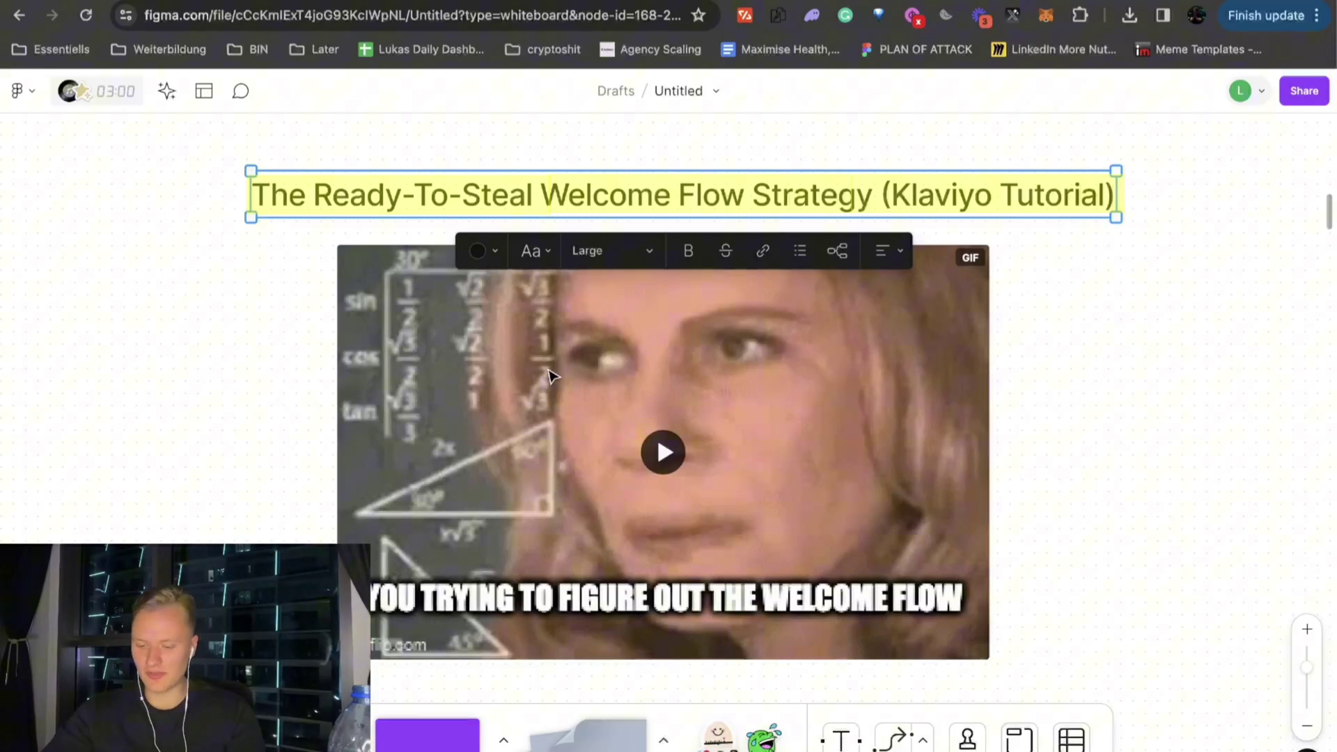
left_click(622, 479)
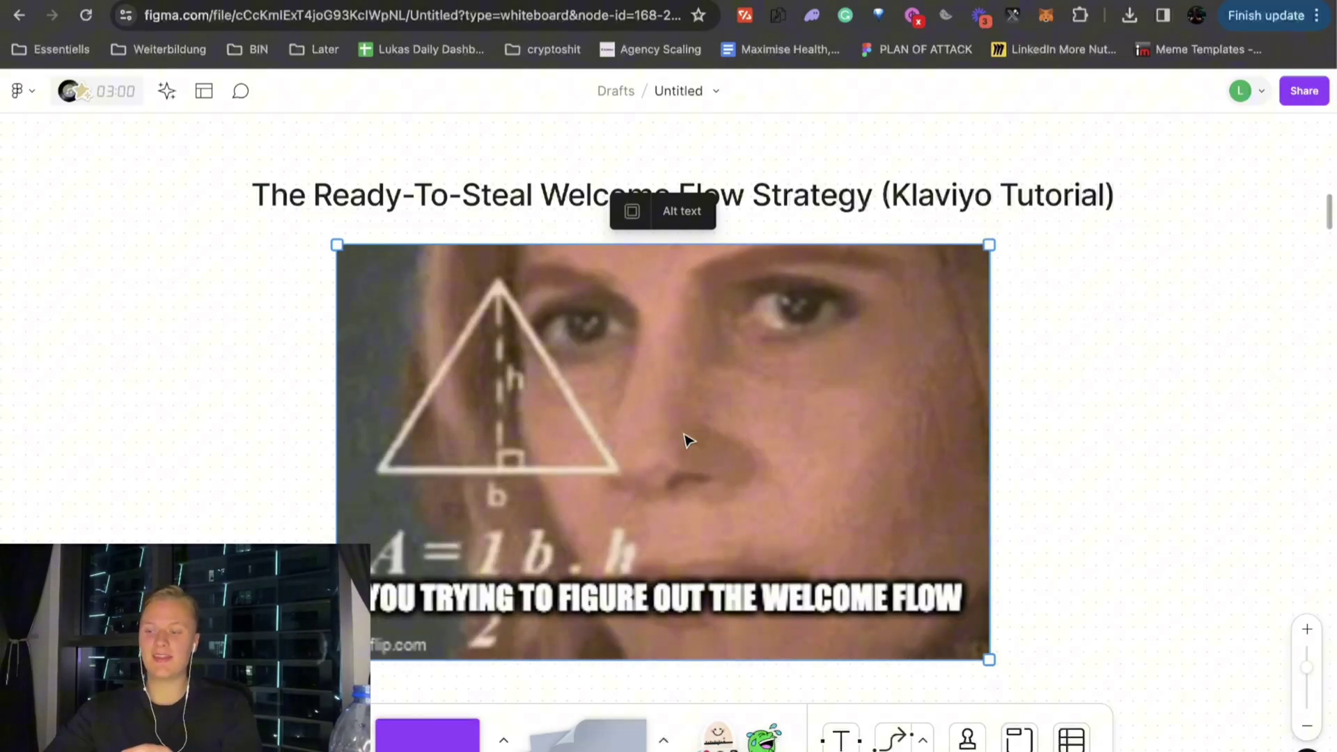
left_click(1224, 364)
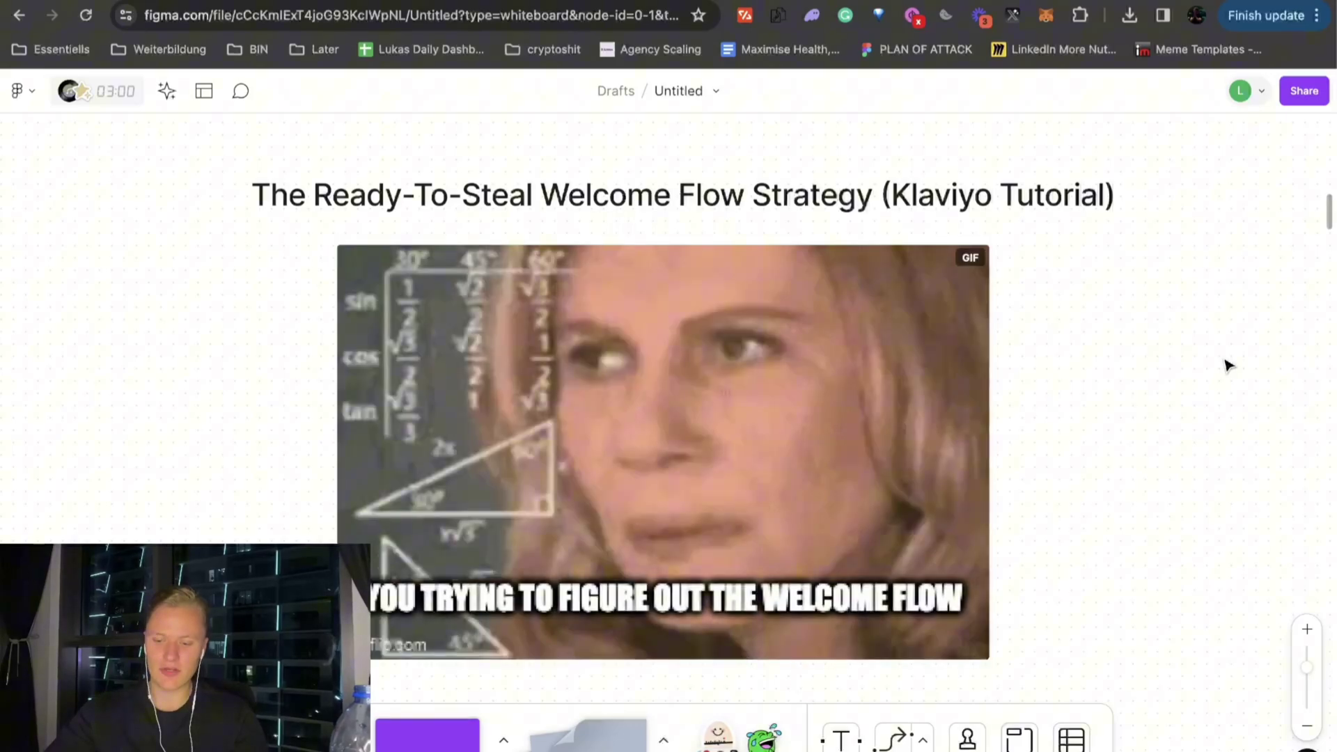
Scroll around the board through the Technical Execution, Strategy and Design Examples sections.
scroll(1224, 365, "down", 2)
scroll(1226, 365, "down", 5)
scroll(1226, 364, "up", 3)
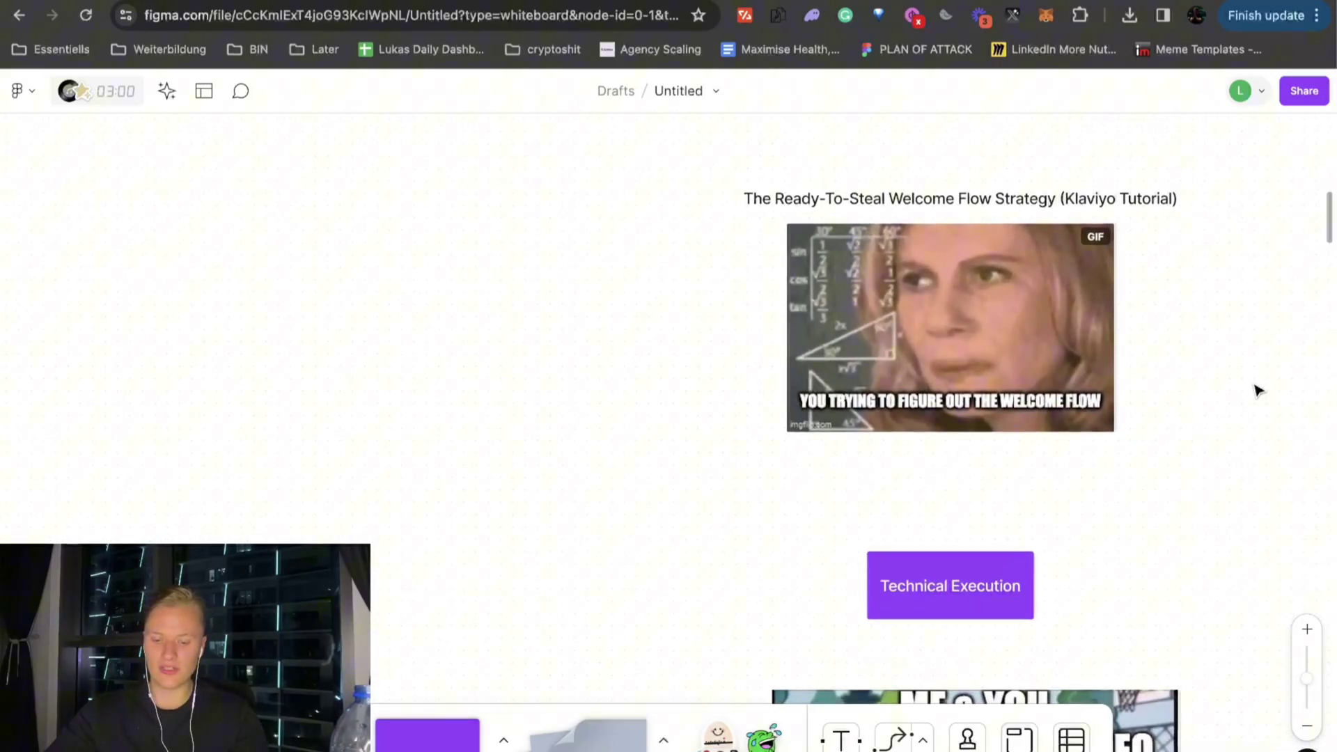
scroll(1184, 411, "right", 4)
scroll(1184, 411, "down", 3)
scroll(1137, 427, "down", 5)
scroll(1137, 427, "right", 1)
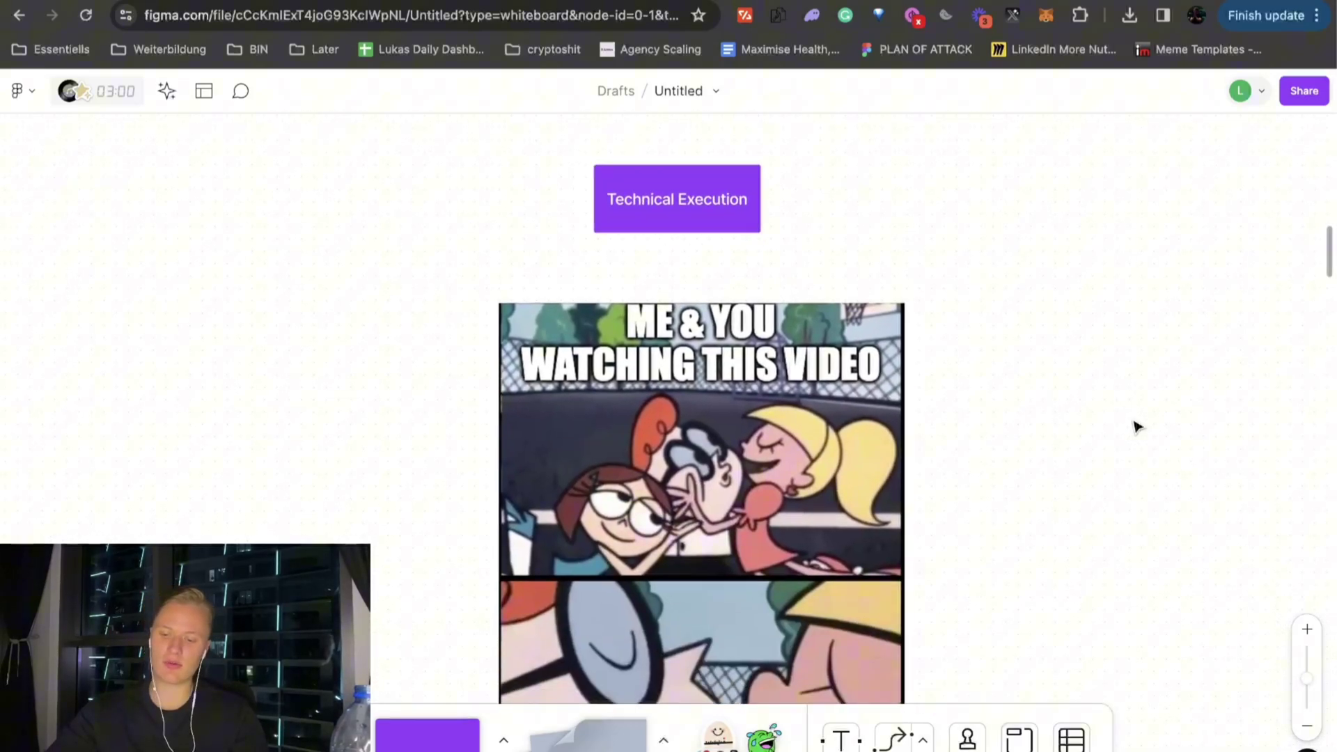
scroll(1137, 426, "down", 2)
scroll(1137, 427, "right", 1)
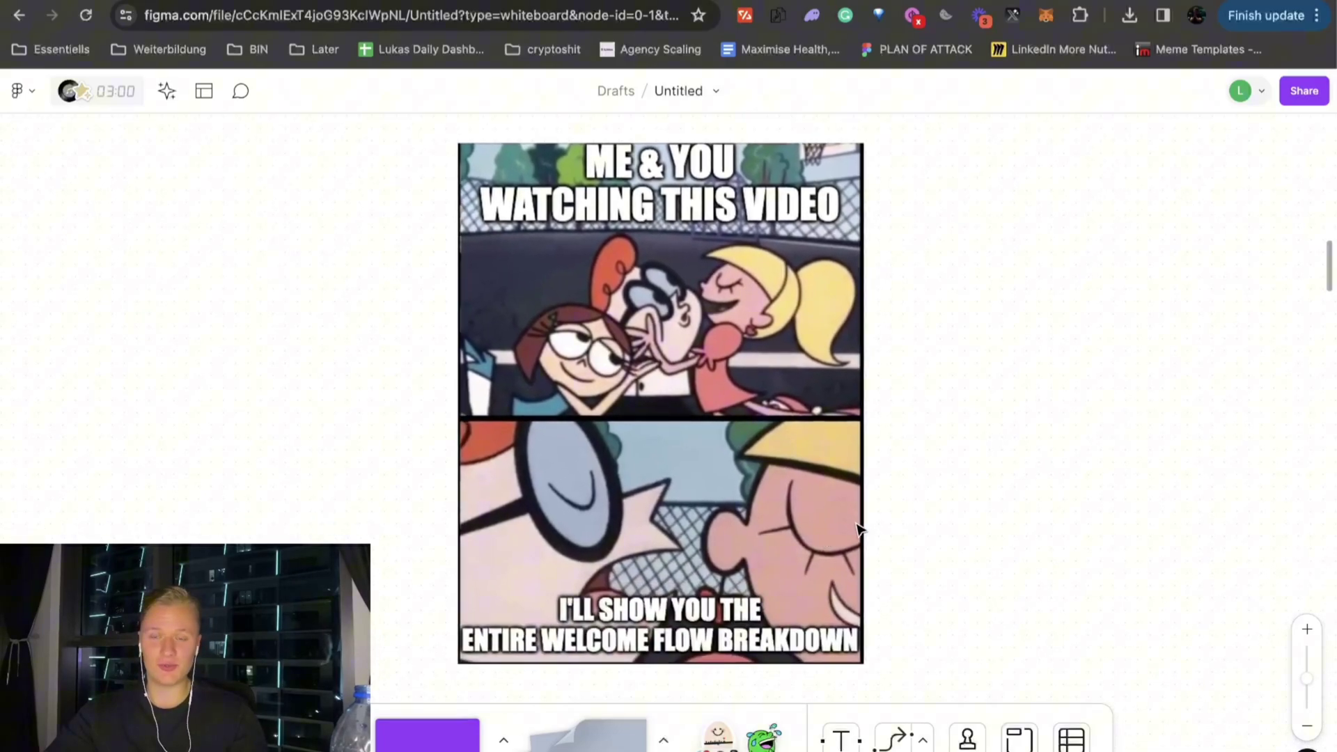
scroll(959, 496, "down", 15)
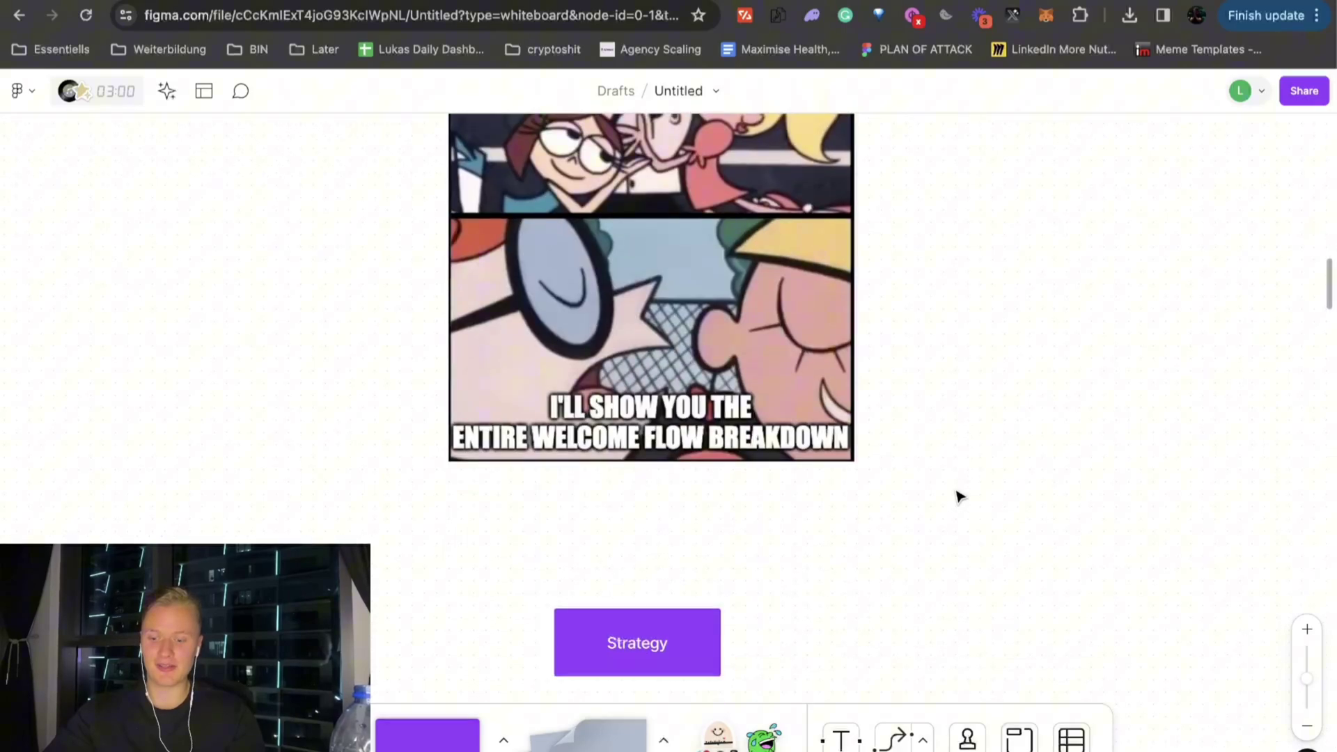
scroll(959, 496, "up", 15)
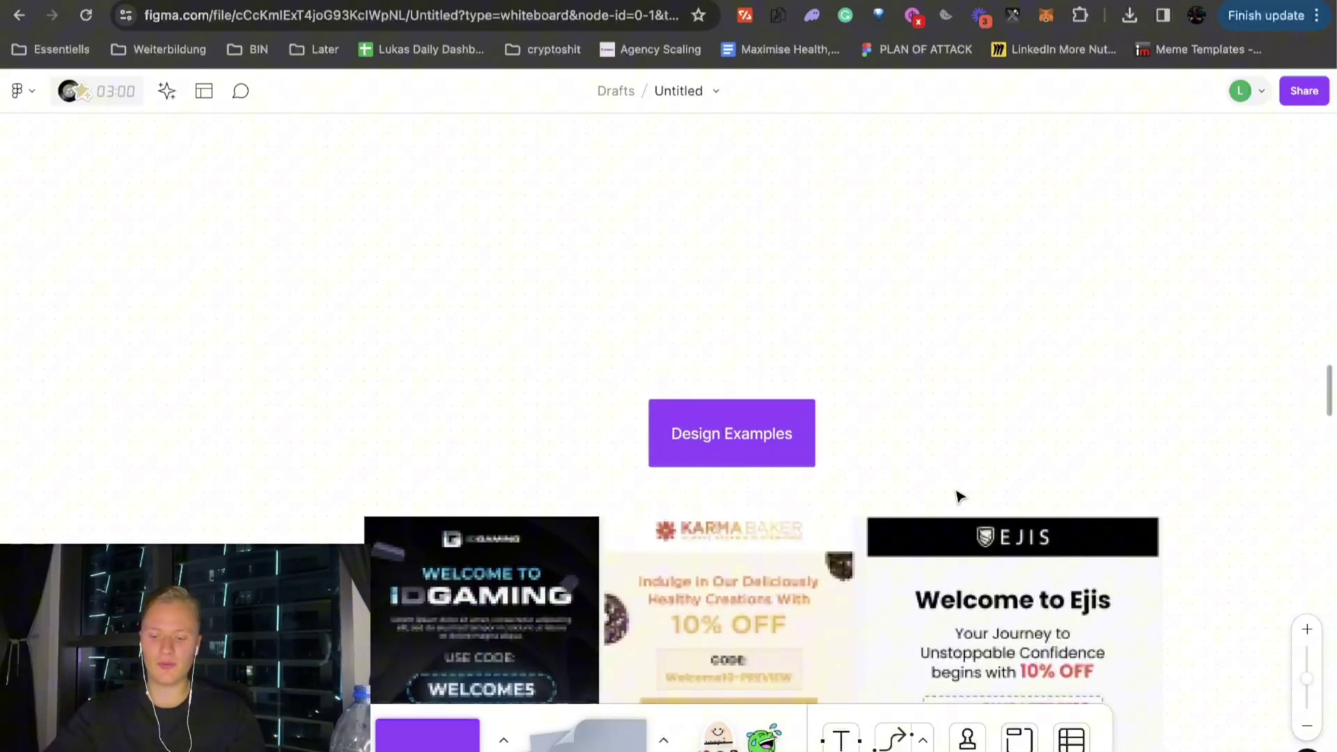
scroll(959, 496, "down", 10)
scroll(958, 496, "up", 15)
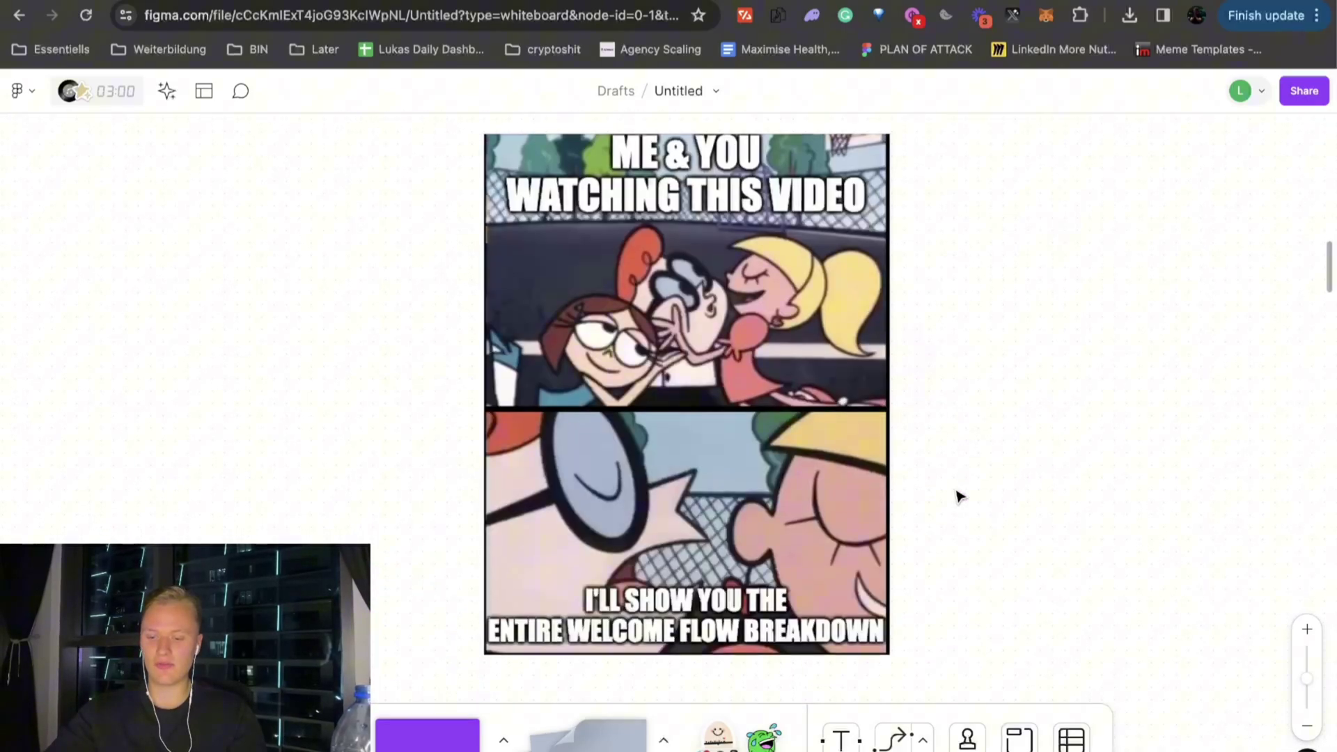
scroll(959, 496, "up", 5)
scroll(958, 496, "left", 5)
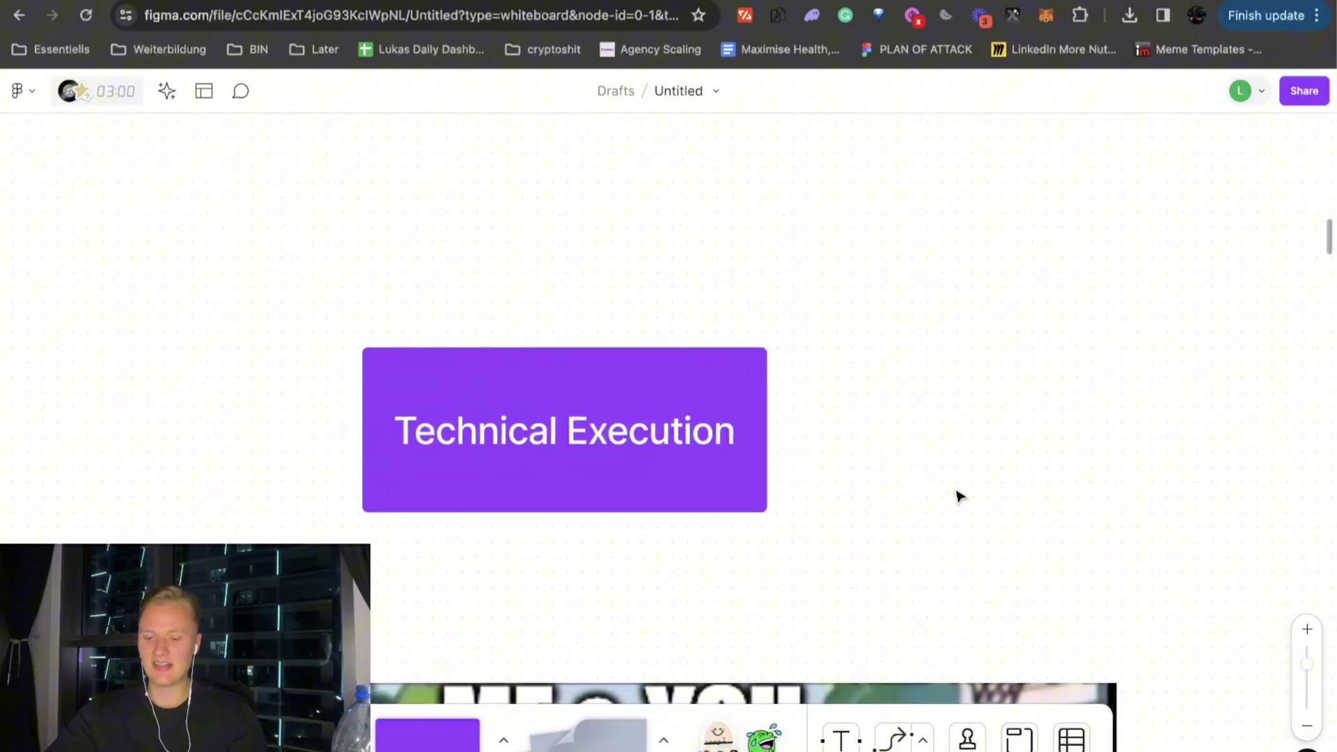
In Klaviyo, inspect the Pop Up form's GIMME THE SYSTEM button settings, then return to Flows.
key("ctrl+Tab")
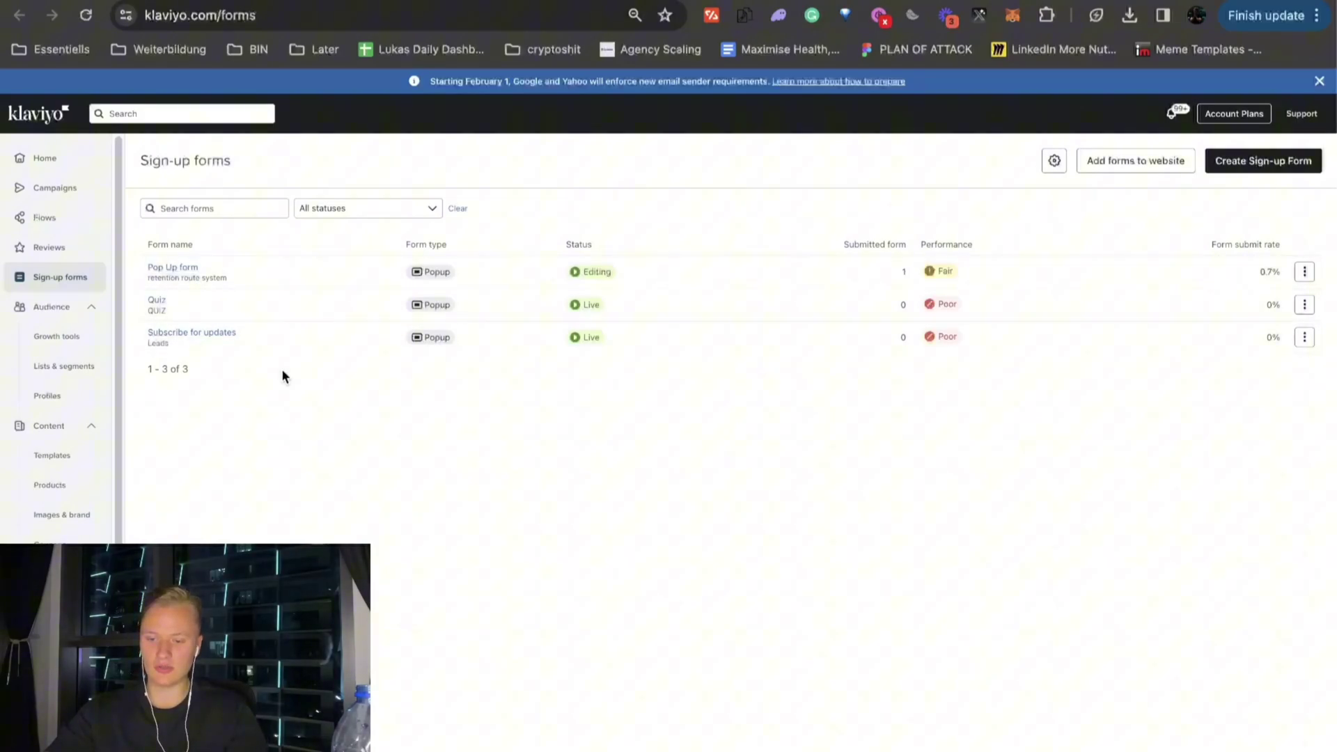
left_click(177, 269)
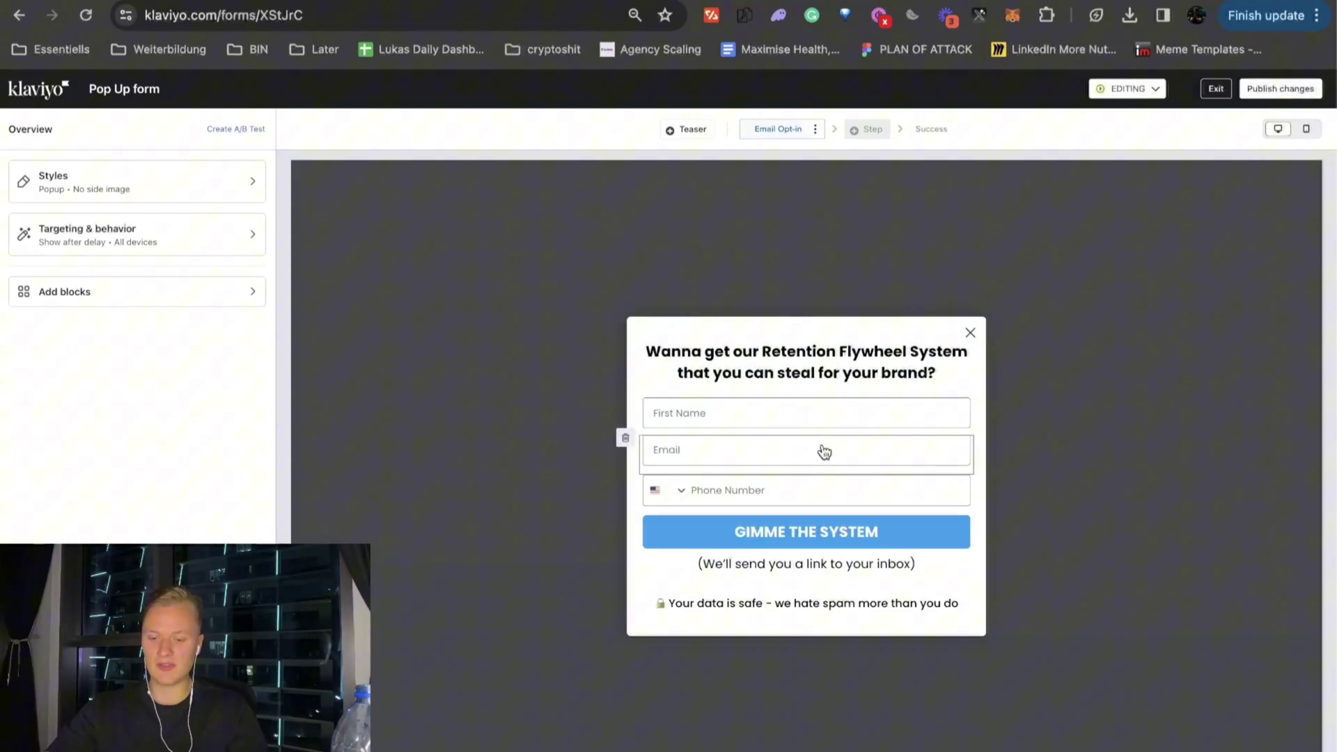
left_click(742, 554)
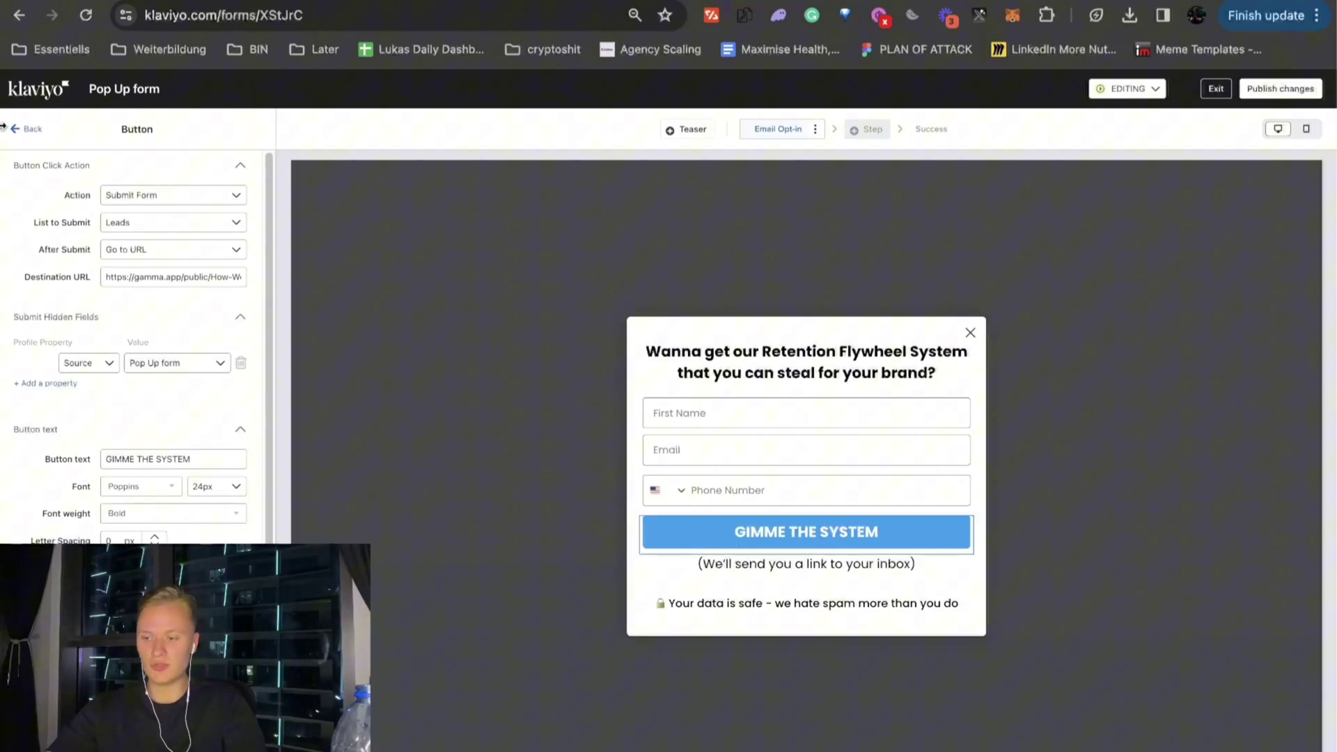
right_click(50, 91)
left_click(50, 91)
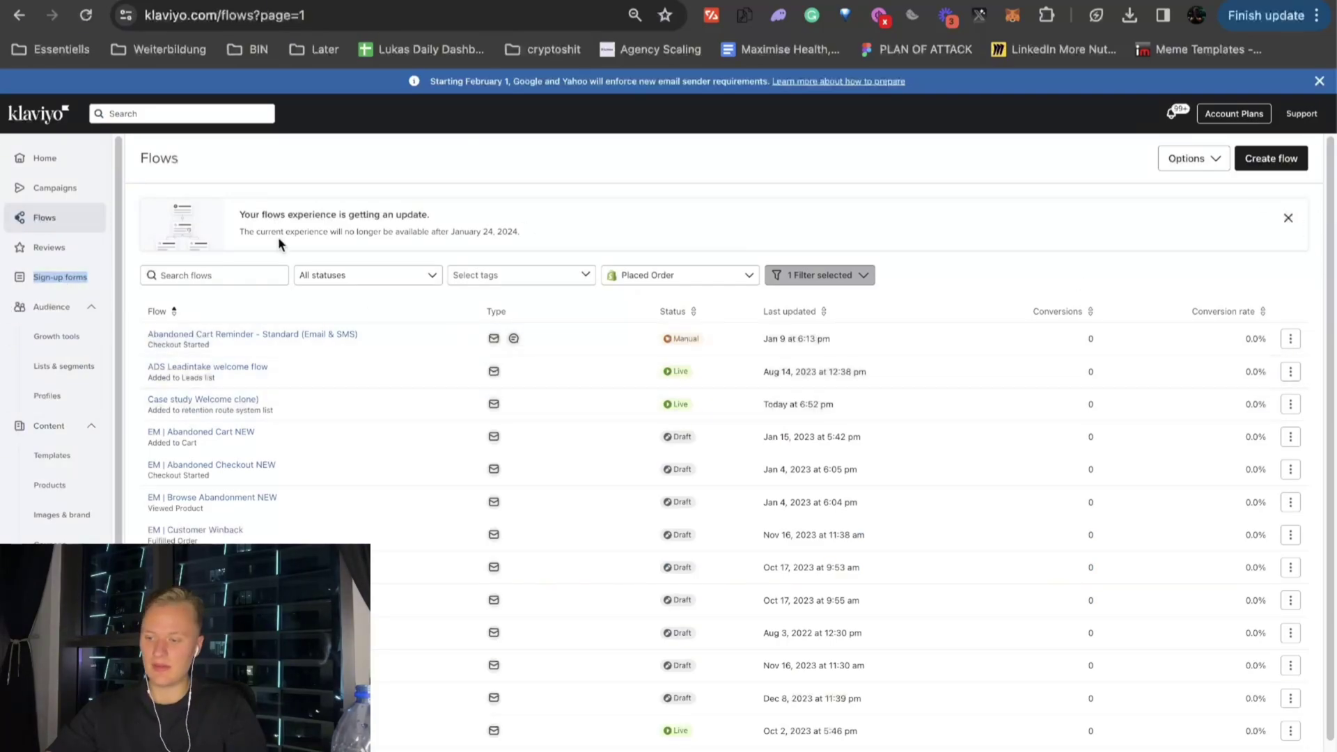
Create a from-scratch sign-up form named 'test' using the TEST list and continue to design.
left_click(60, 277)
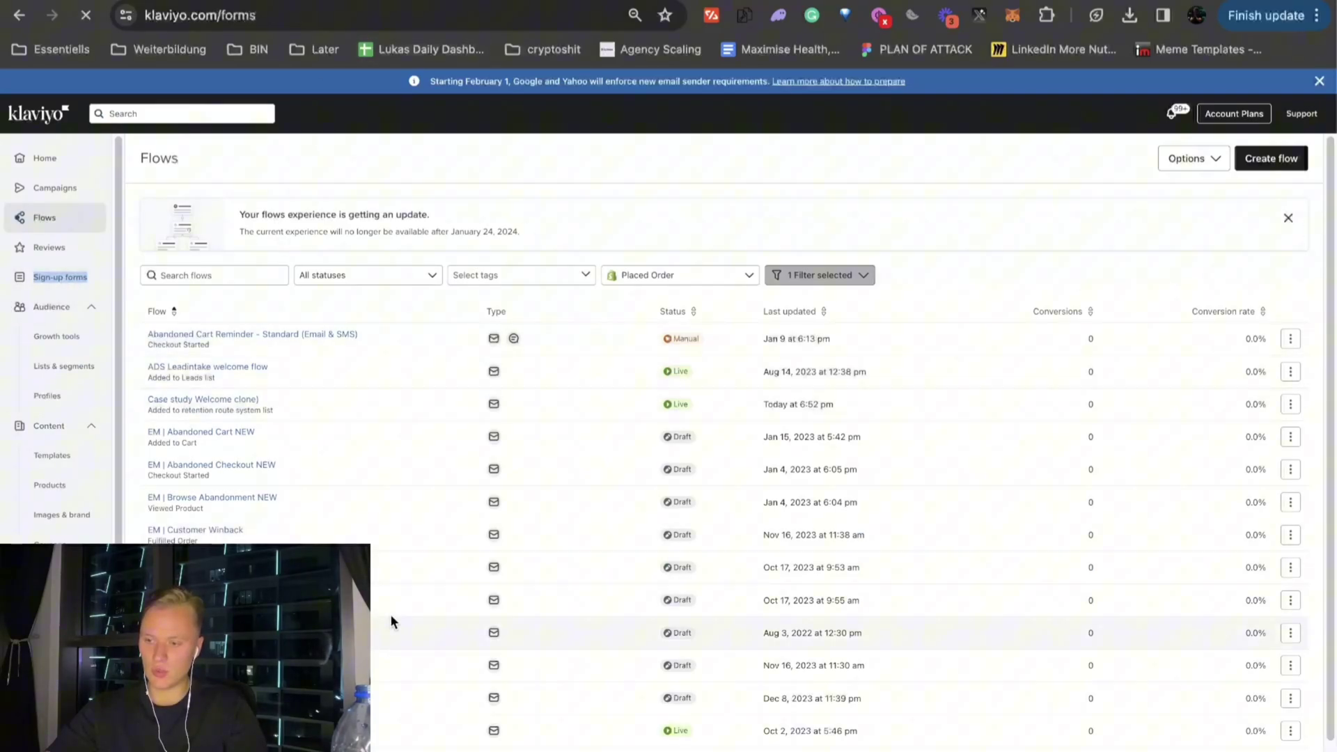
left_click(1274, 162)
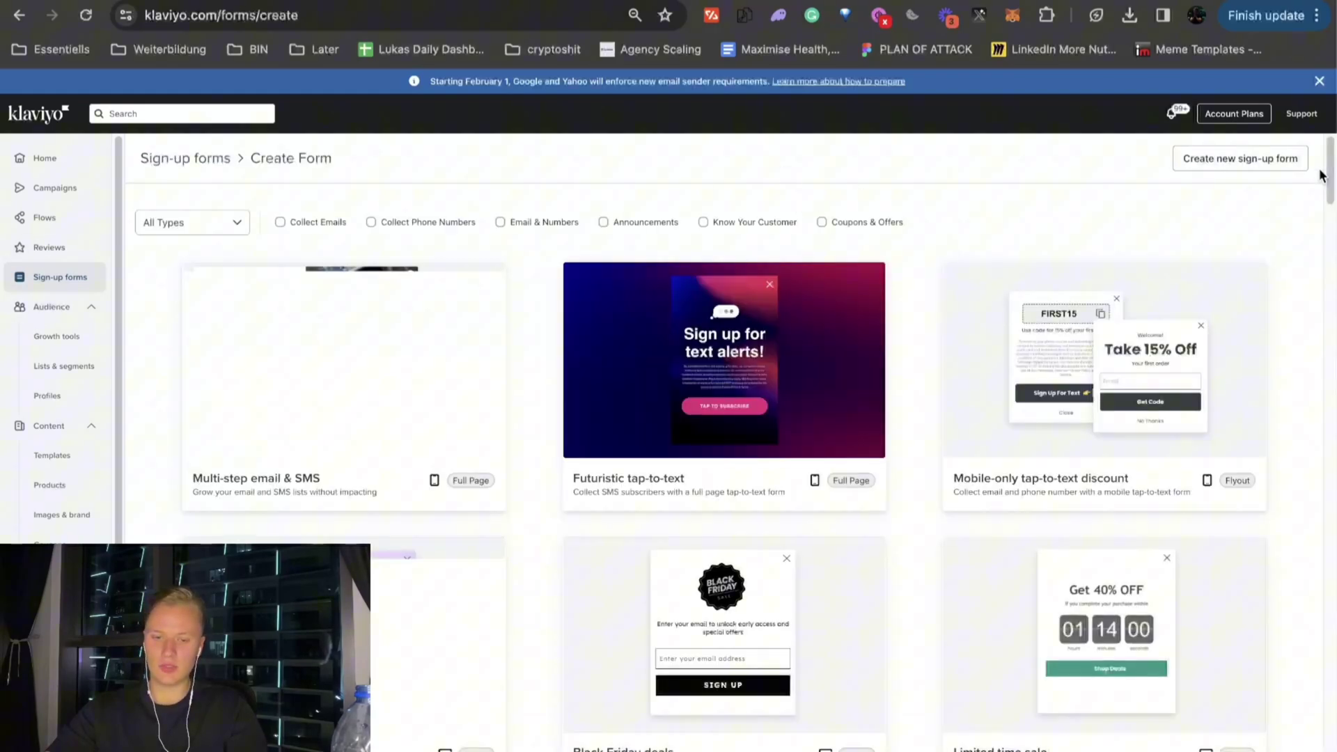
left_click(1254, 159)
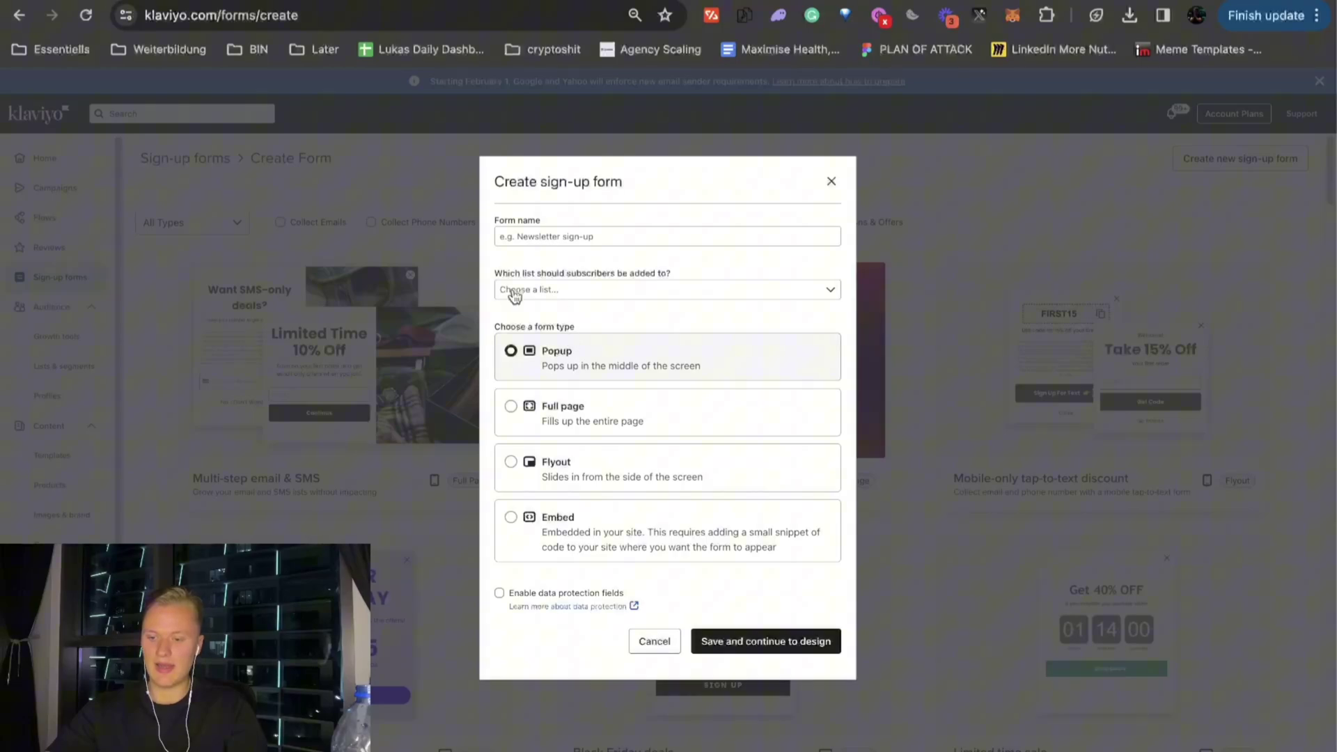
left_click(533, 234)
type("test")
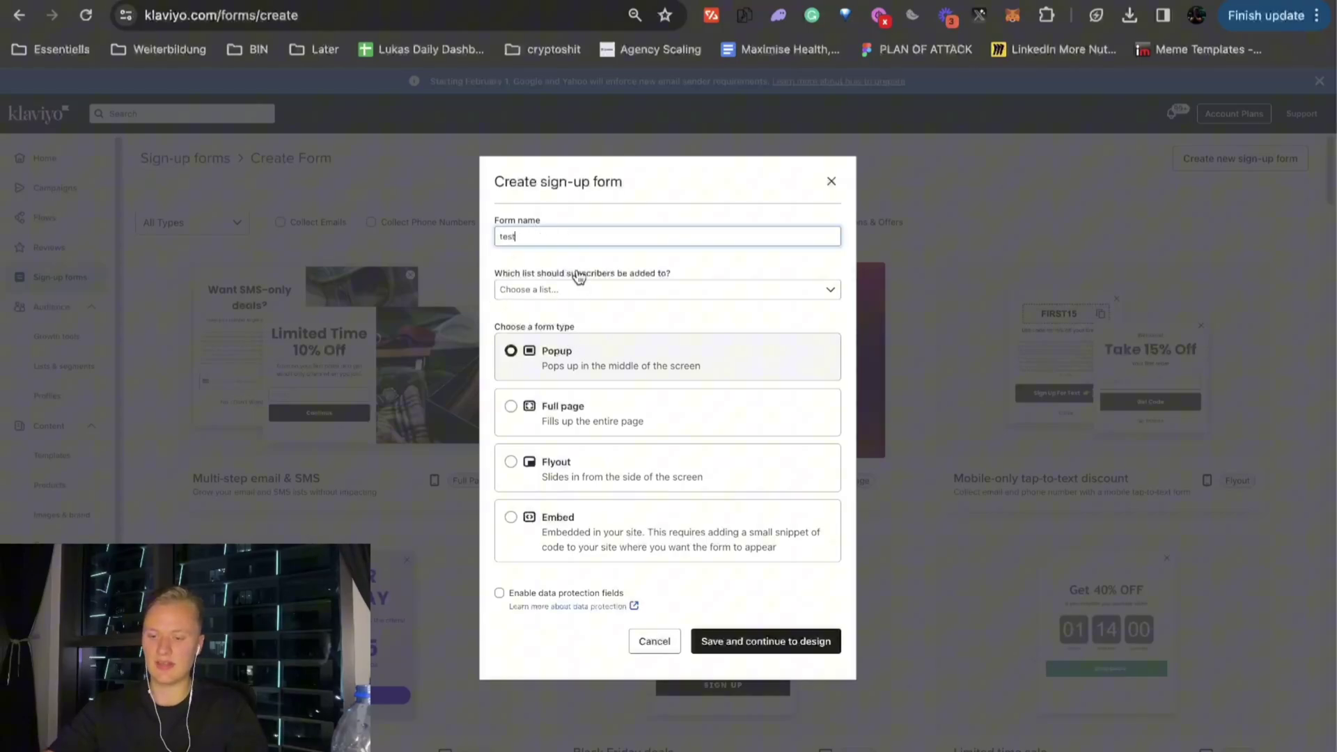
left_click(575, 289)
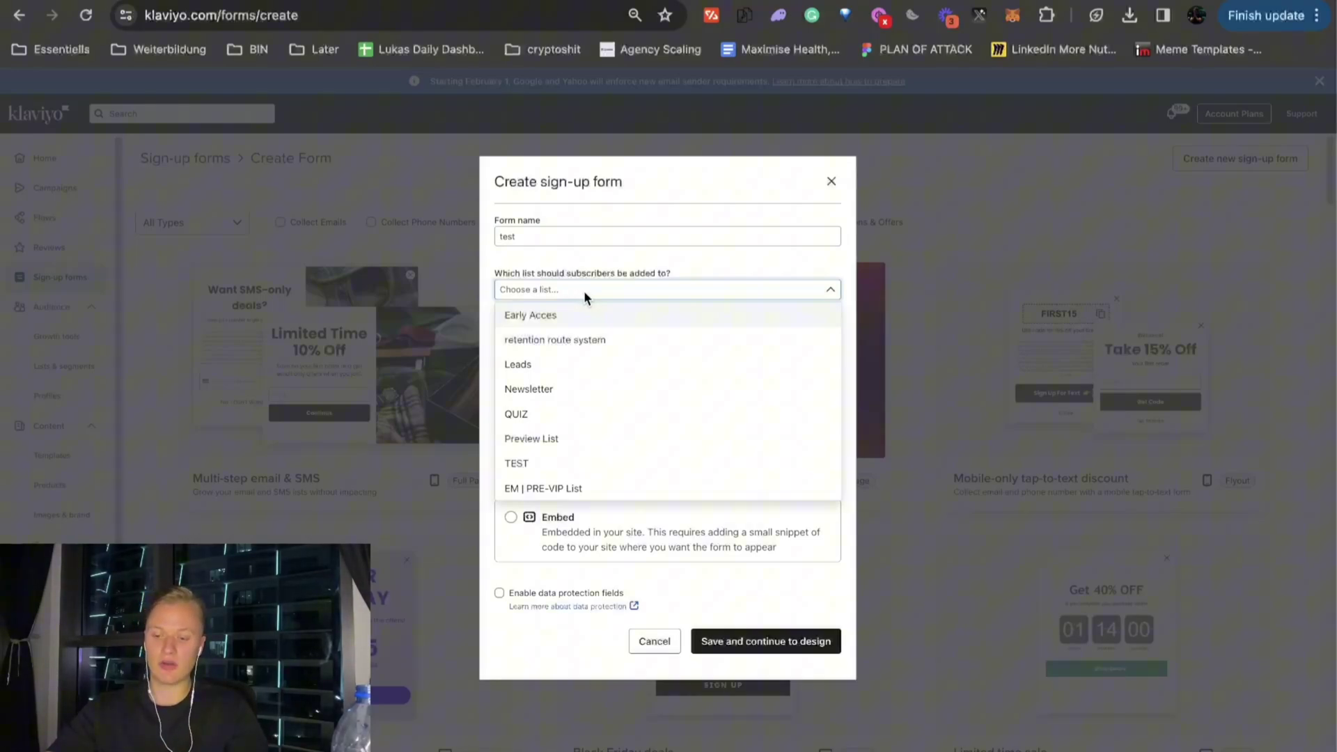
left_click(545, 464)
left_click(764, 651)
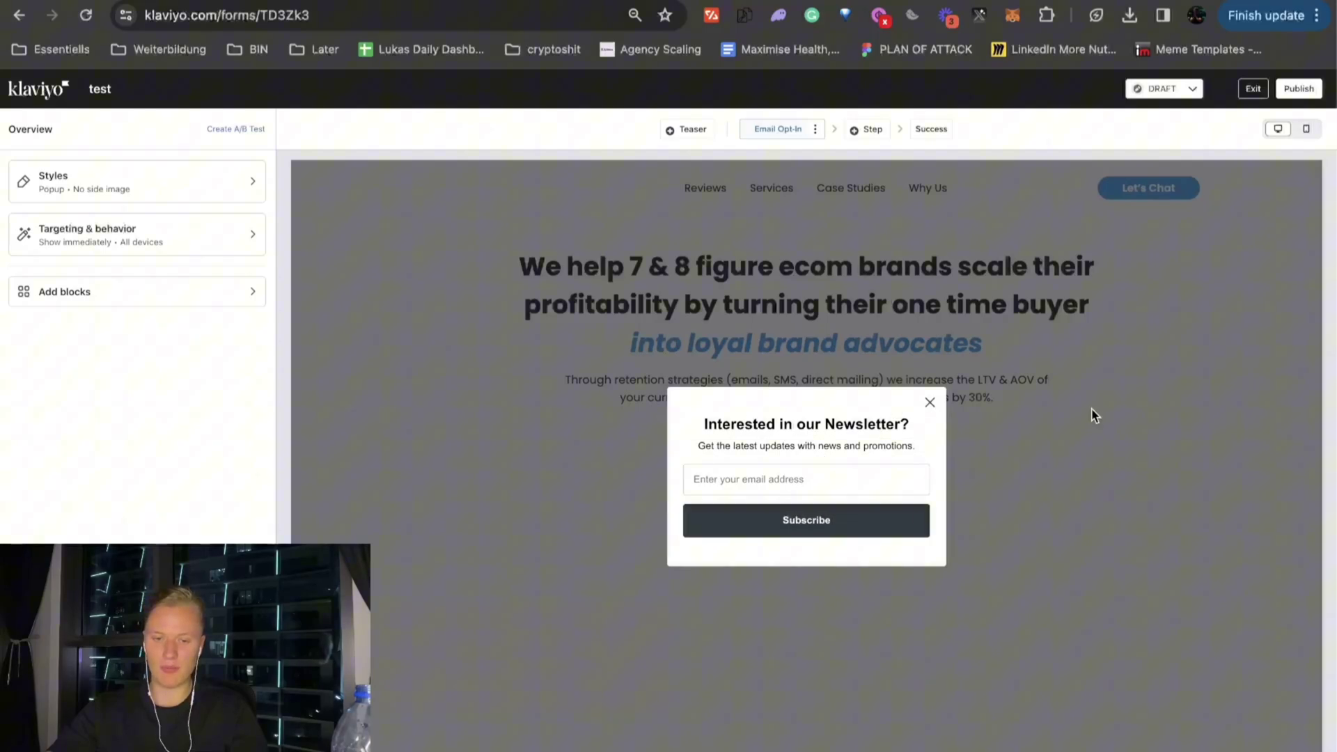
Inspect the Subscribe button's settings on the test form's default newsletter popup.
left_click(766, 520)
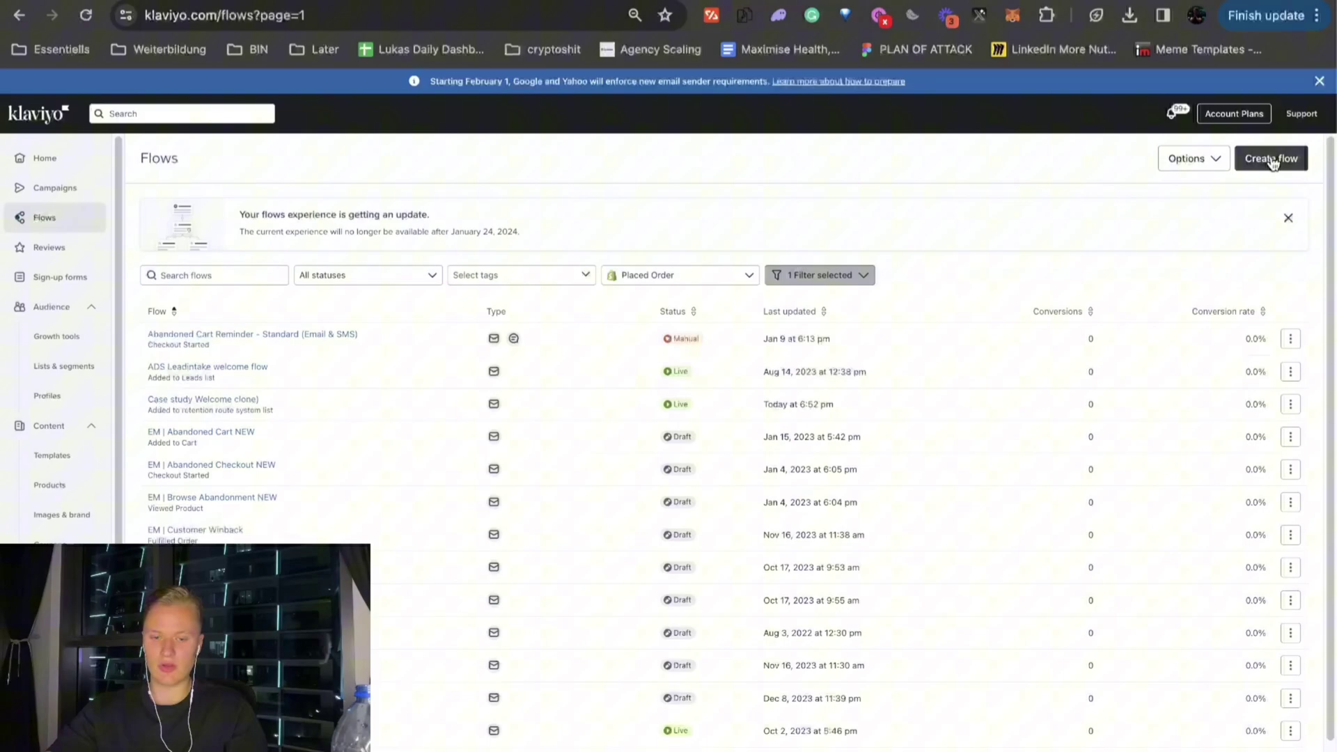
Create a new blank flow named 'test'.
left_click(1271, 159)
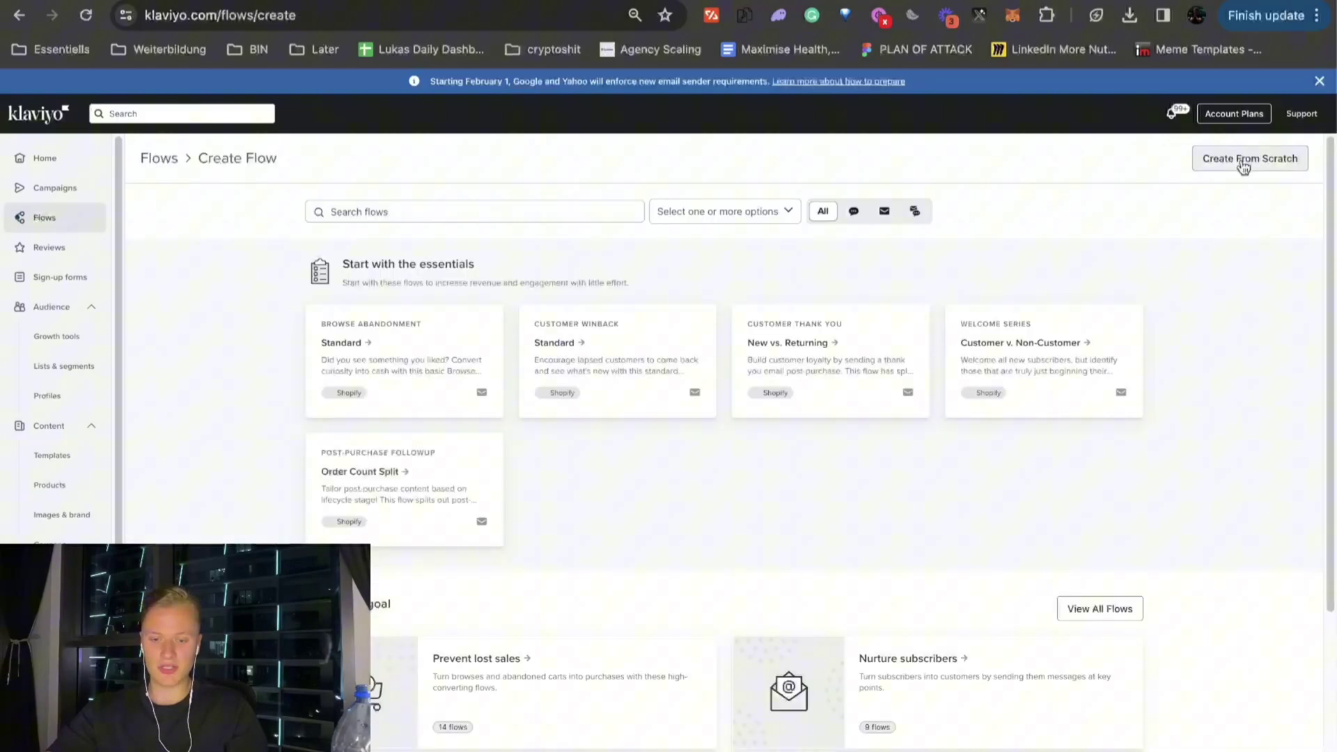
left_click(1242, 159)
left_click(531, 235)
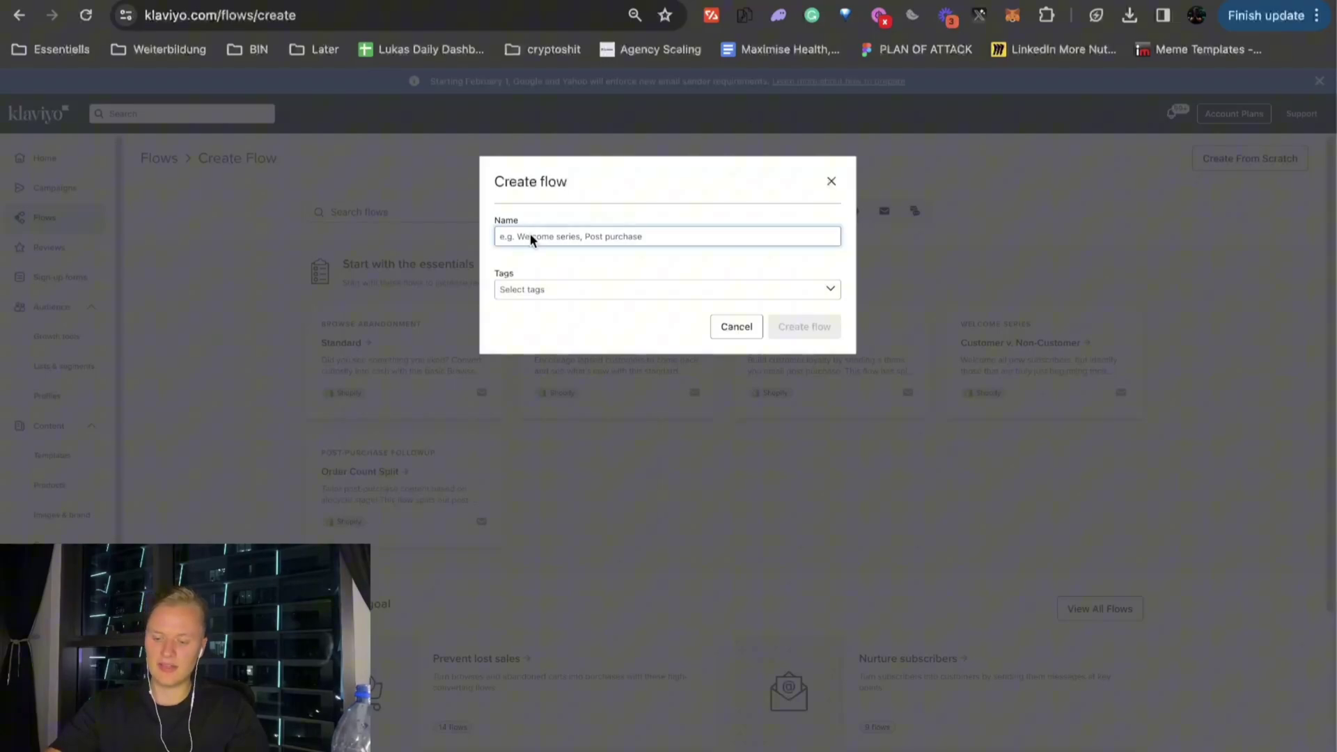
key("ctrl+super+space")
key("Escape")
type("test")
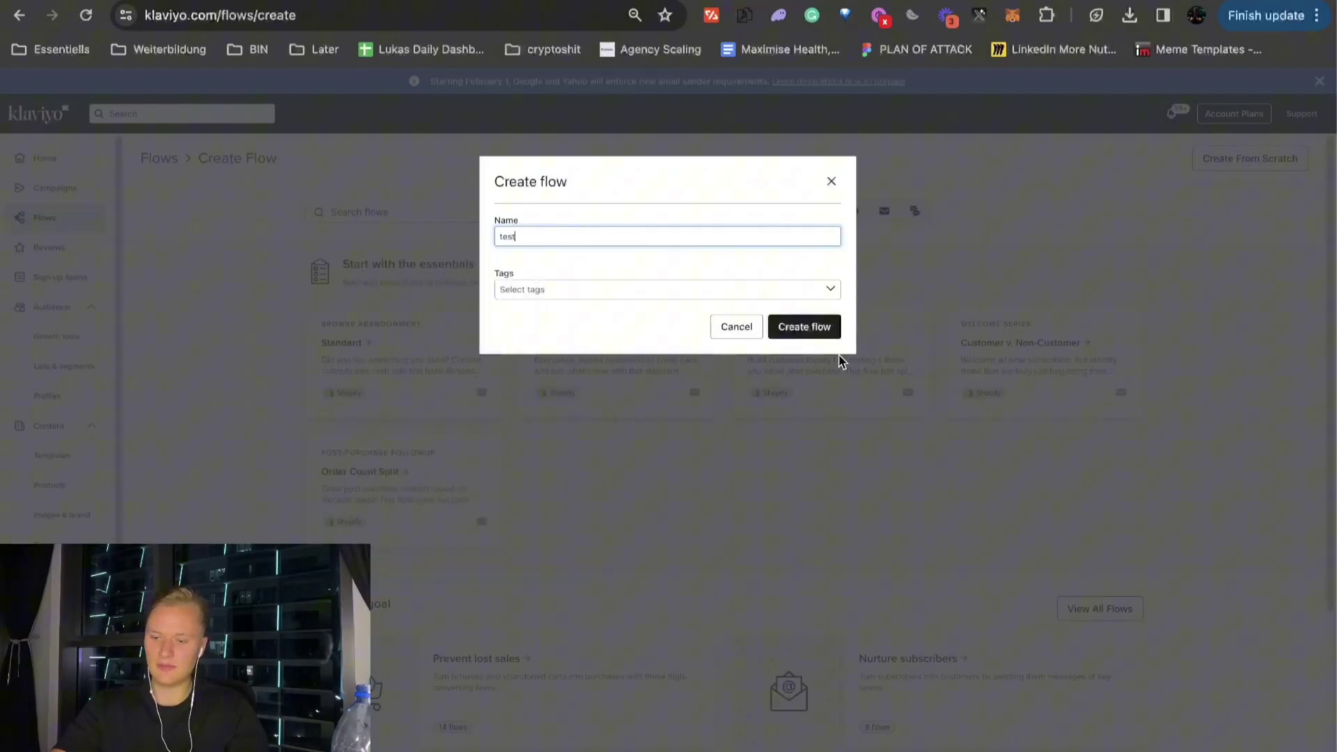
left_click(816, 333)
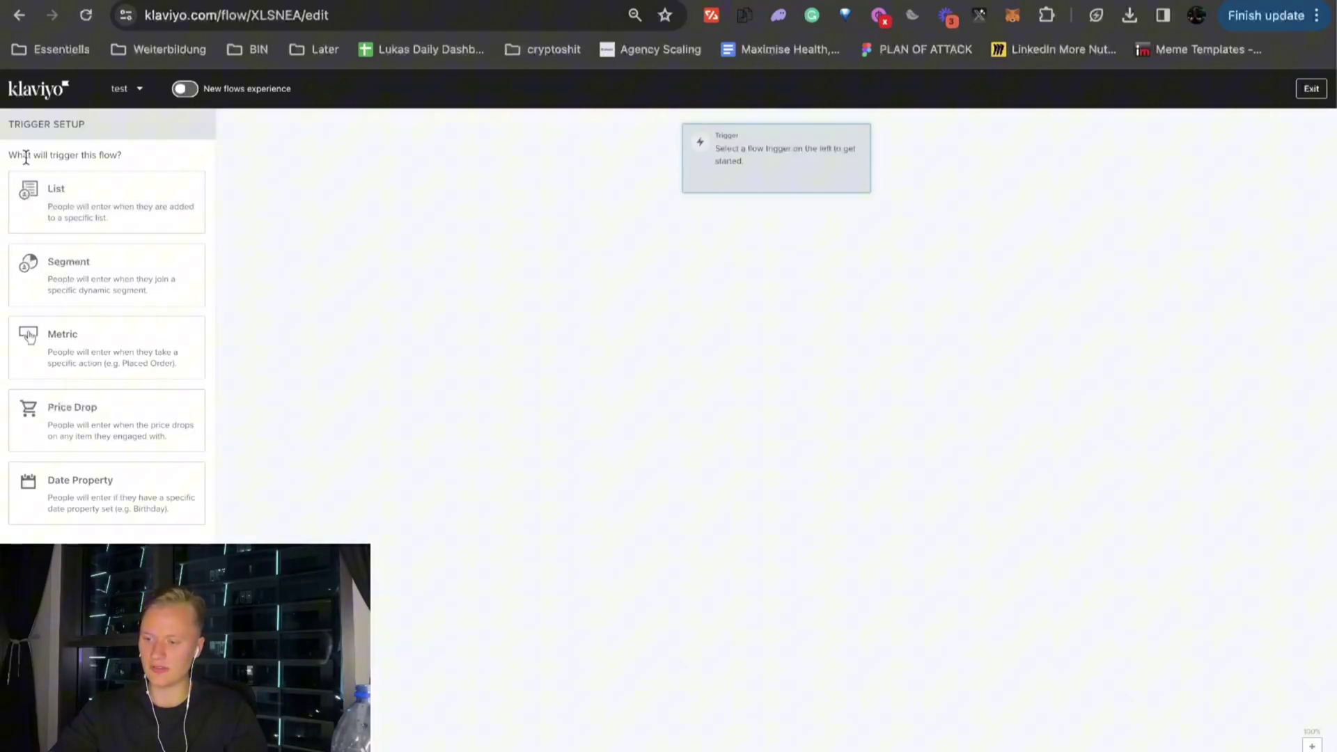
Set the flow trigger to someone joining the TEST list.
left_click_drag(28, 156, 164, 153)
left_click(81, 218)
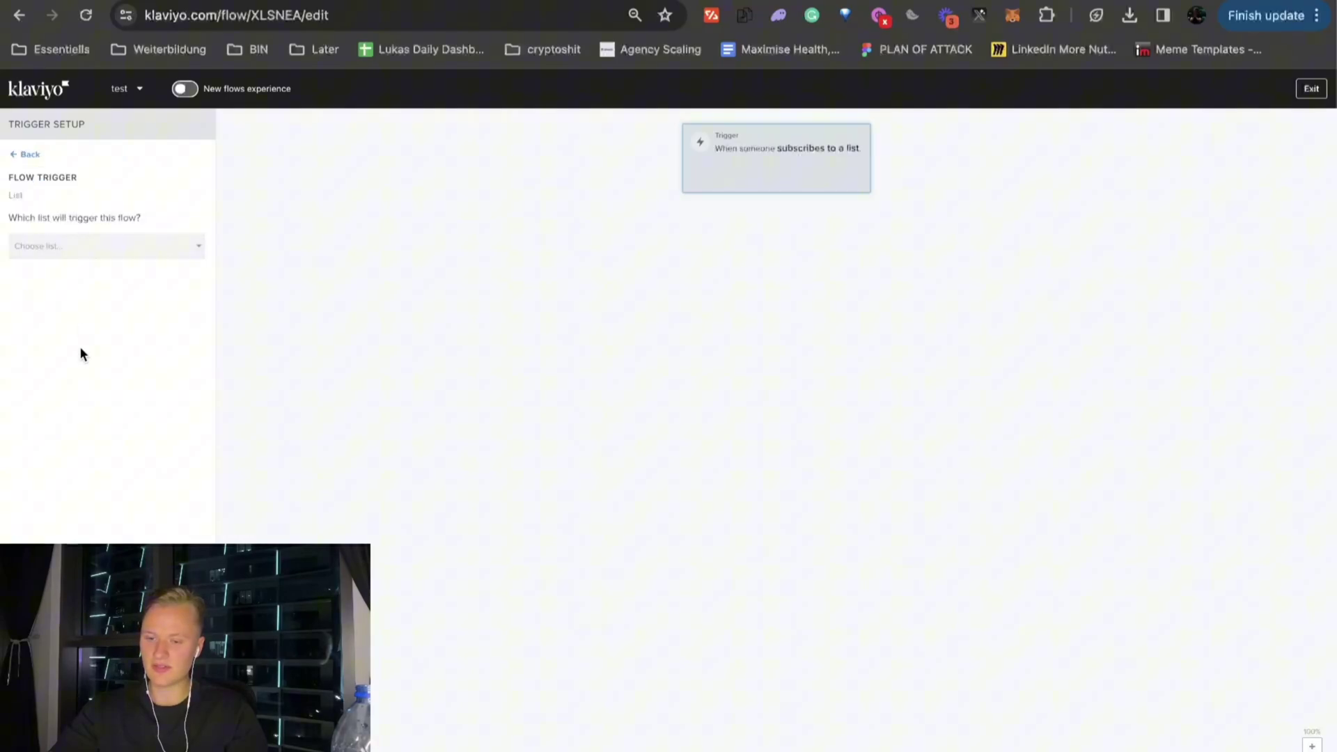
left_click(55, 247)
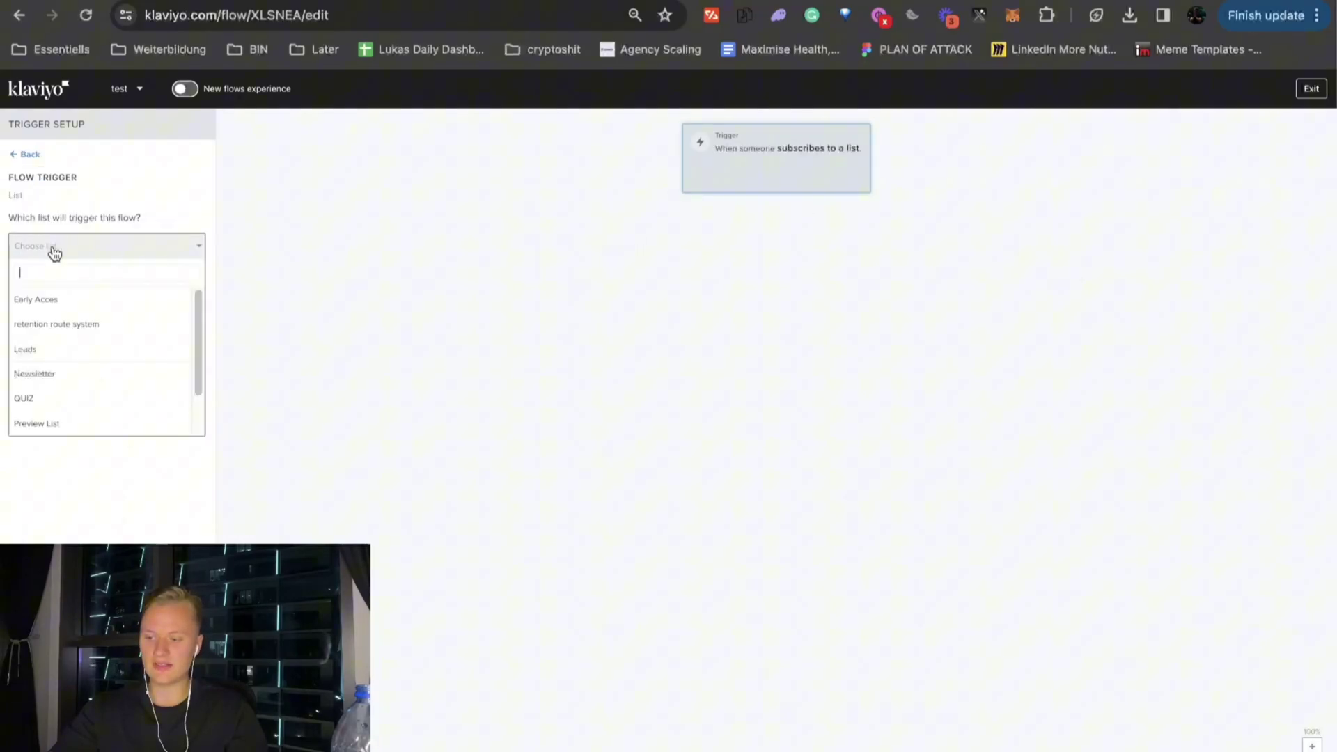
scroll(83, 337, "down", 2)
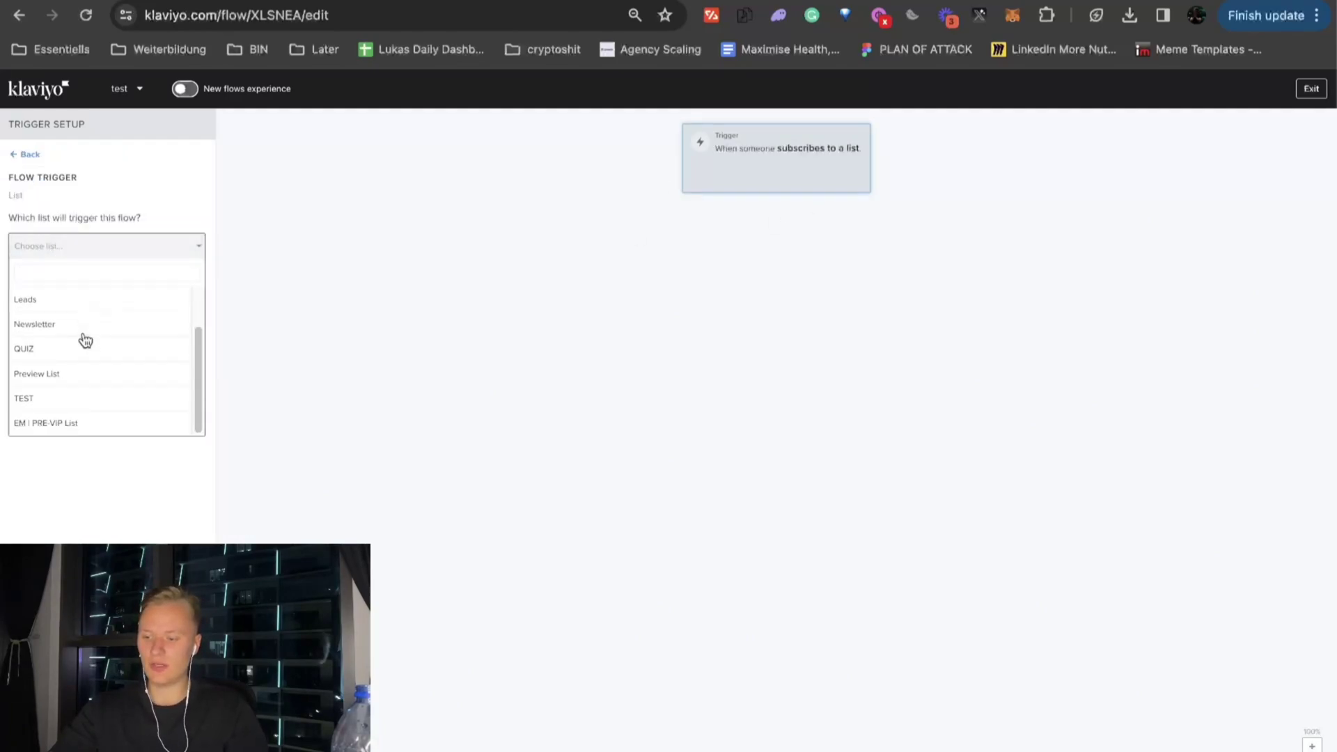
left_click(61, 399)
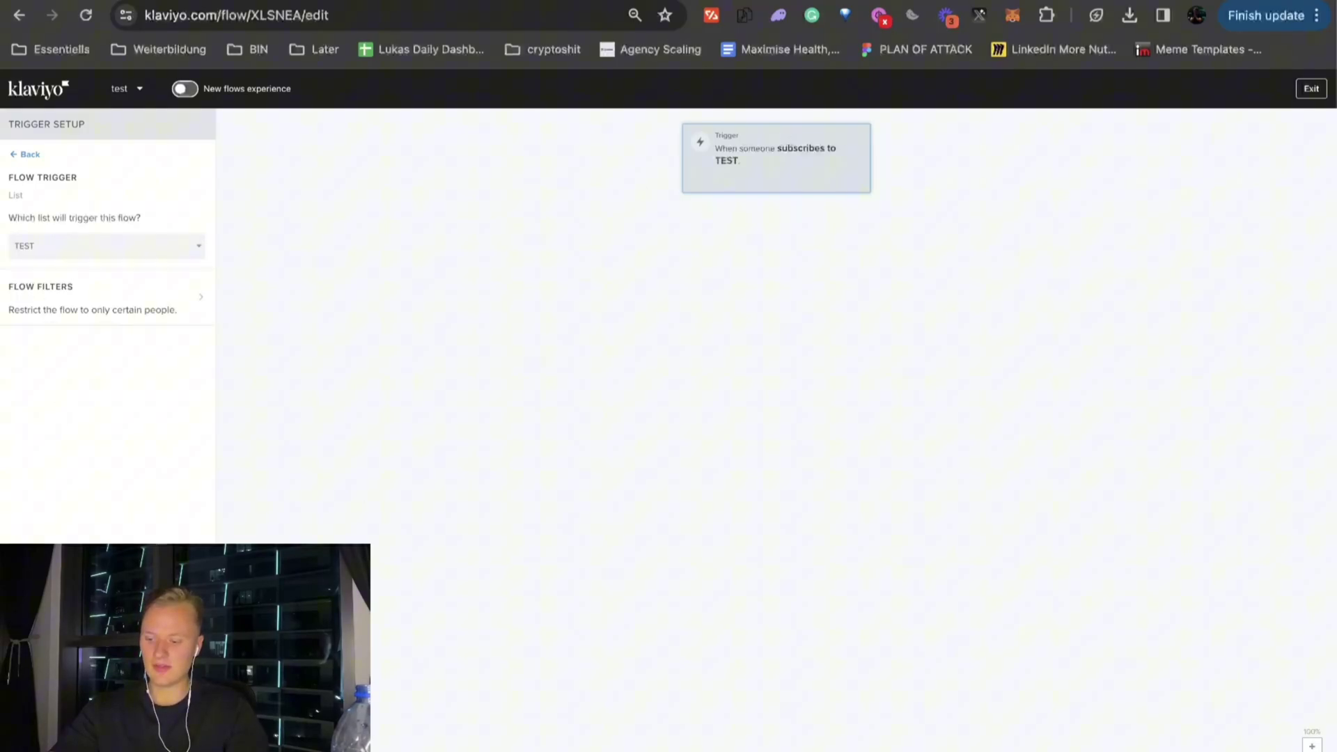
Add a first email below the trigger and start a new flow filter on the trigger.
left_click_drag(82, 163, 759, 230)
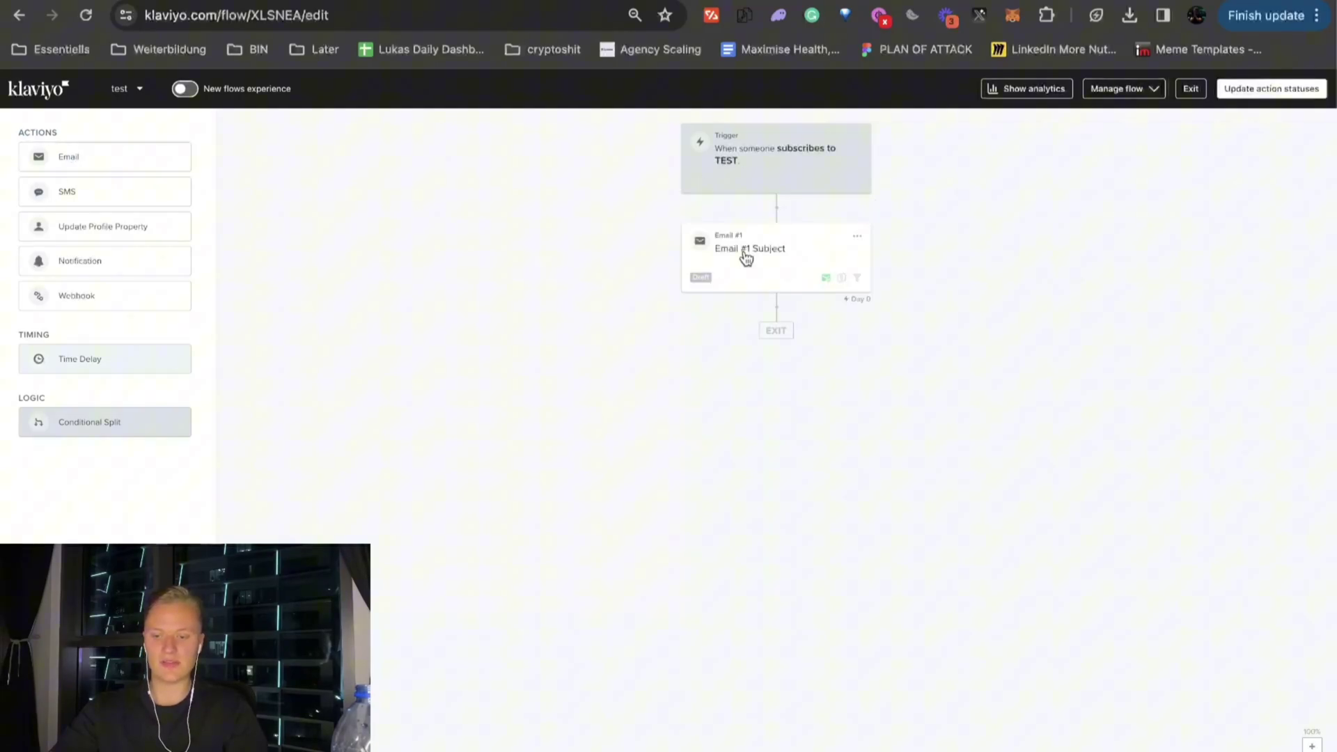
left_click(784, 184)
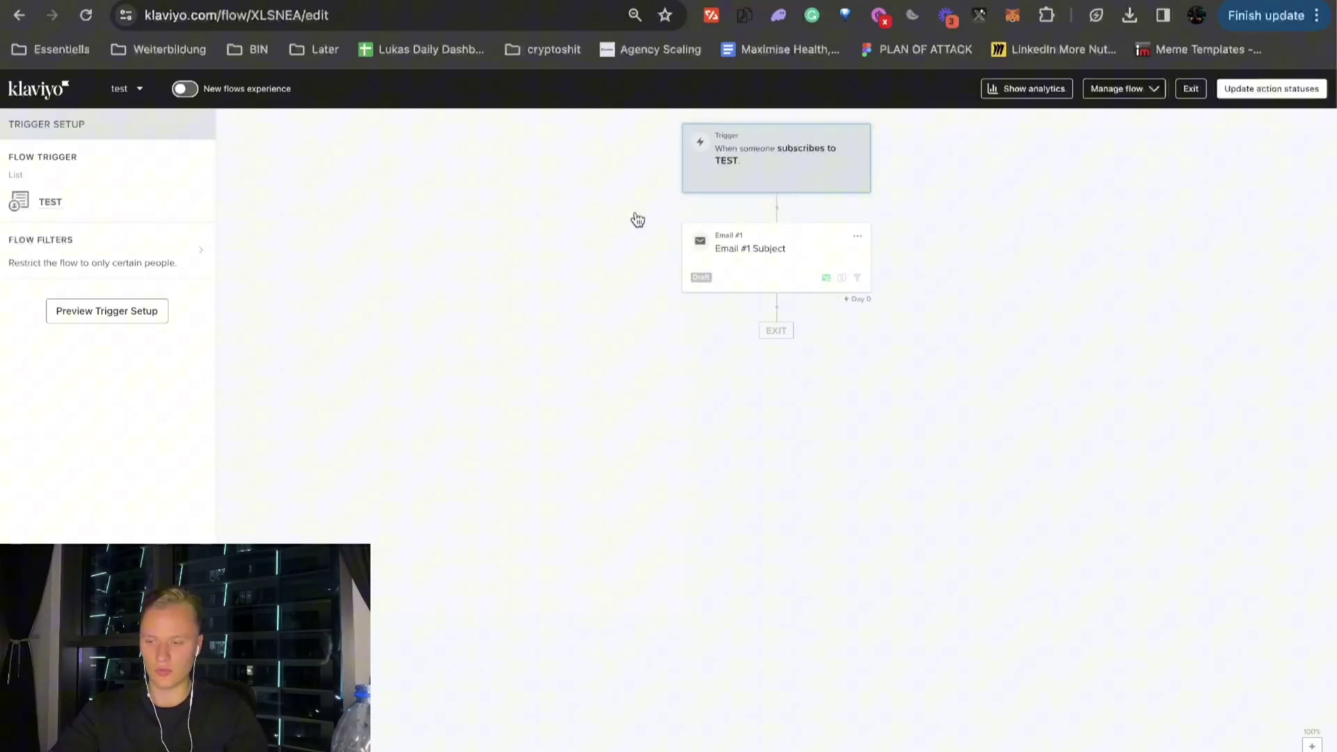
left_click(120, 262)
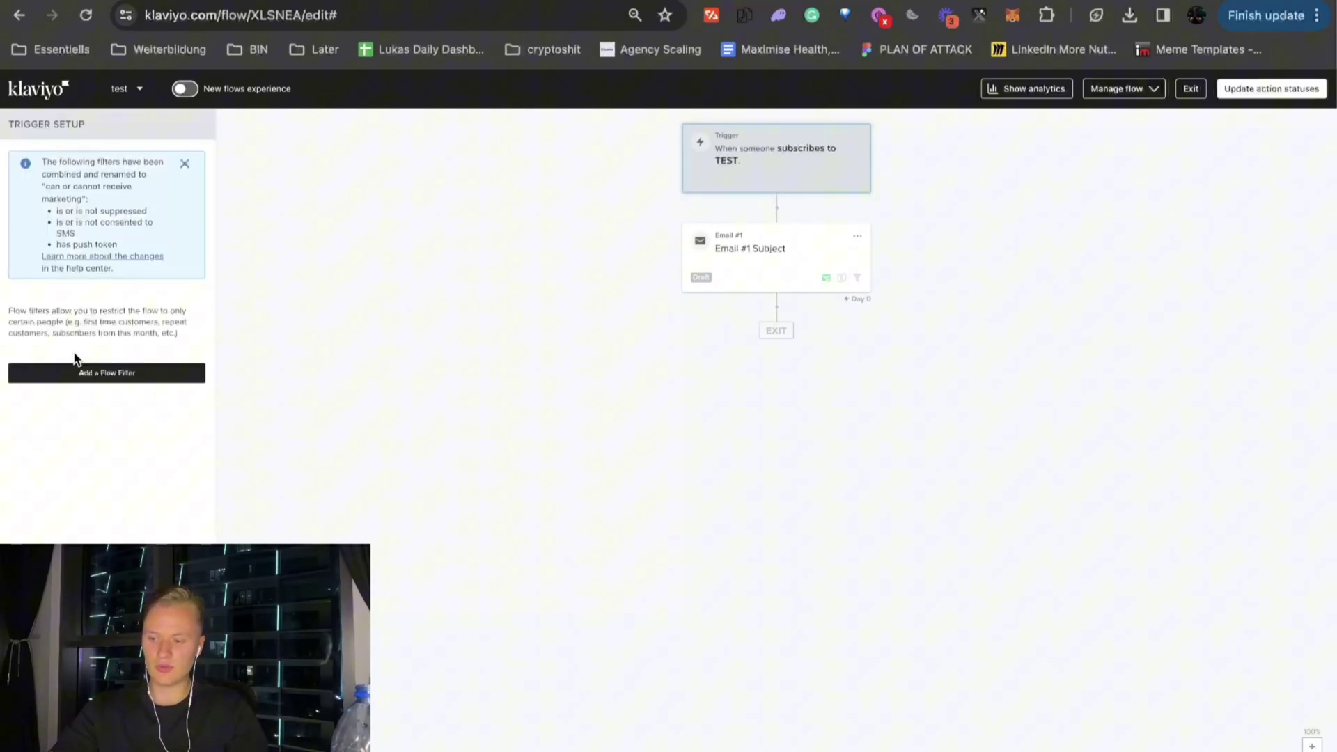
left_click(78, 369)
Set the filter to what someone has done: Placed Order zero times since starting this flow.
left_click(97, 357)
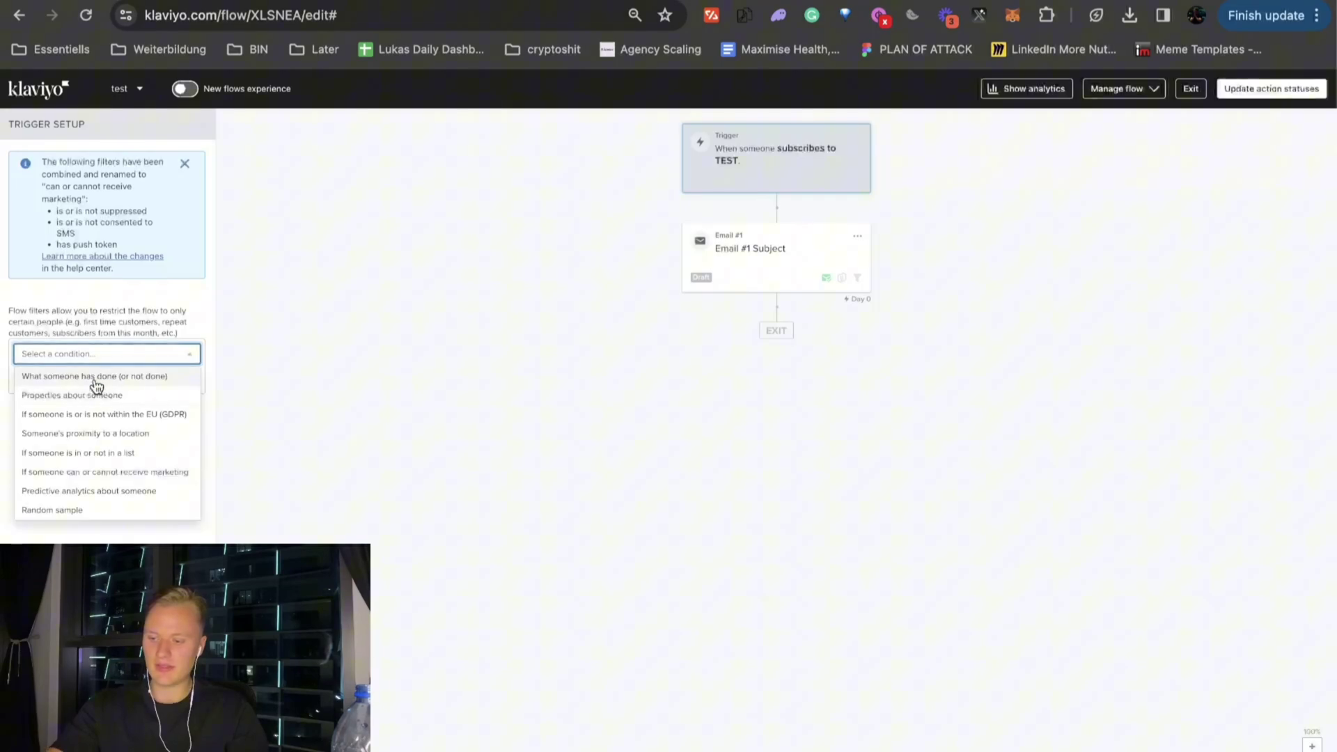
left_click(96, 376)
left_click(96, 380)
type("plac")
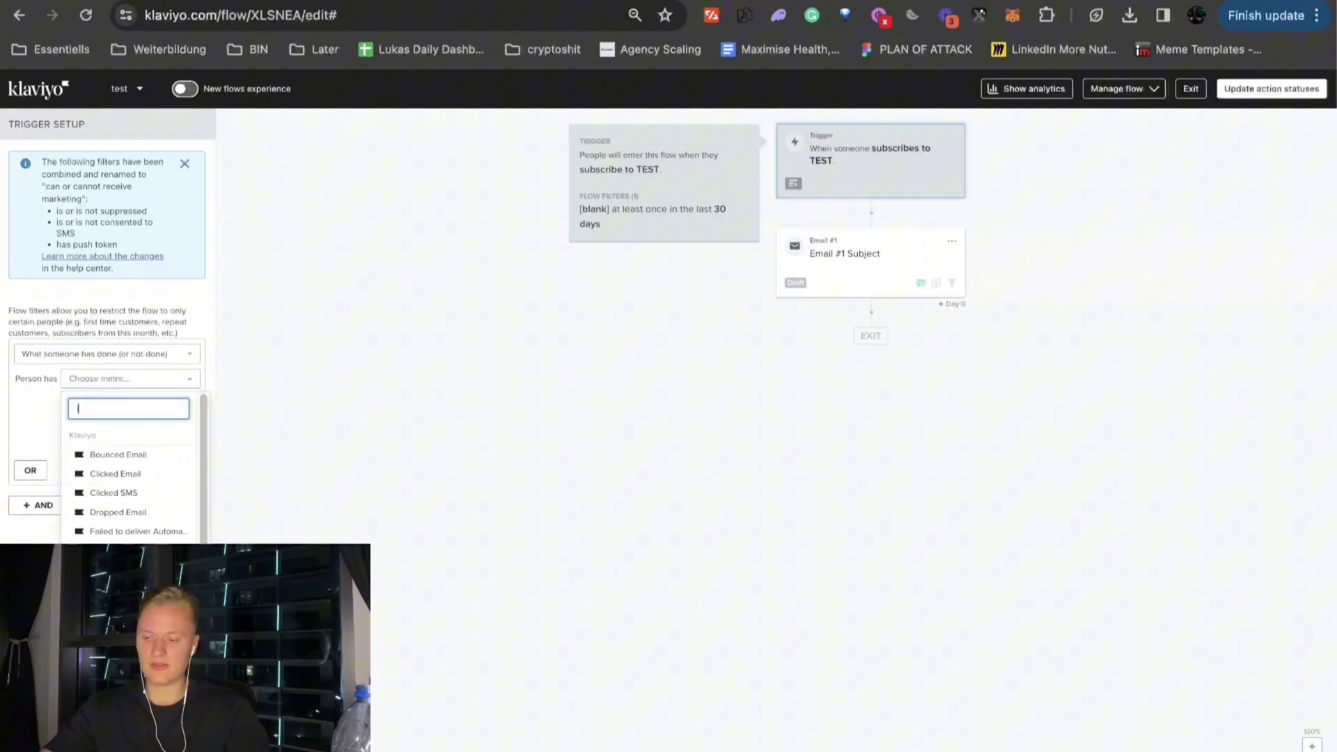
left_click(110, 454)
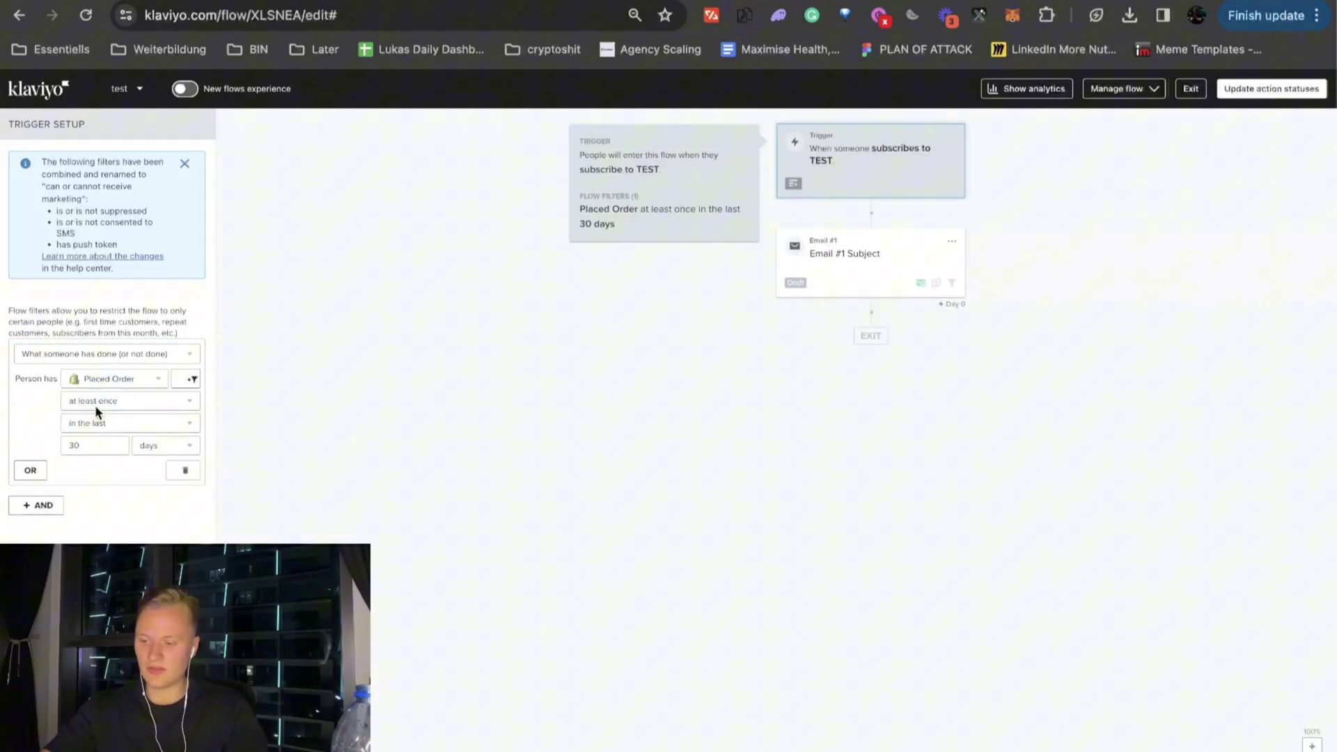
left_click(95, 404)
left_click(117, 443)
left_click(99, 428)
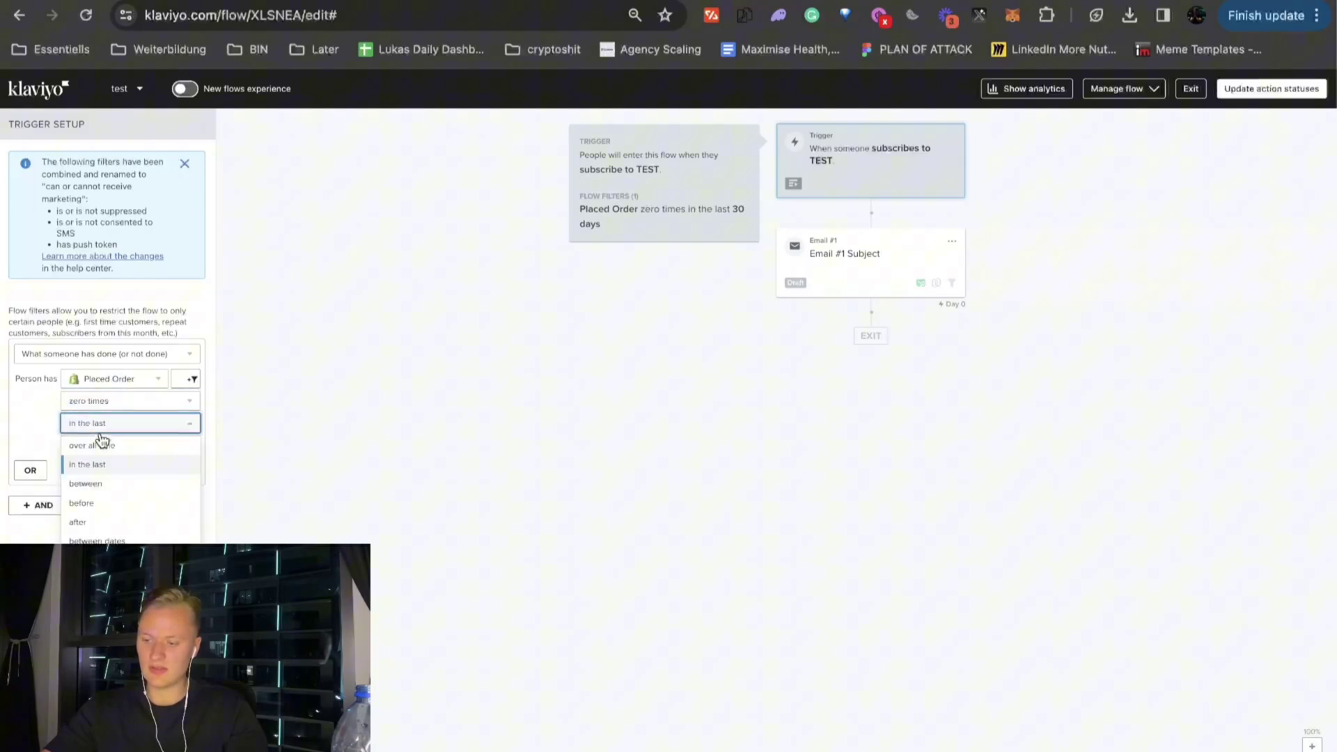
left_click(111, 560)
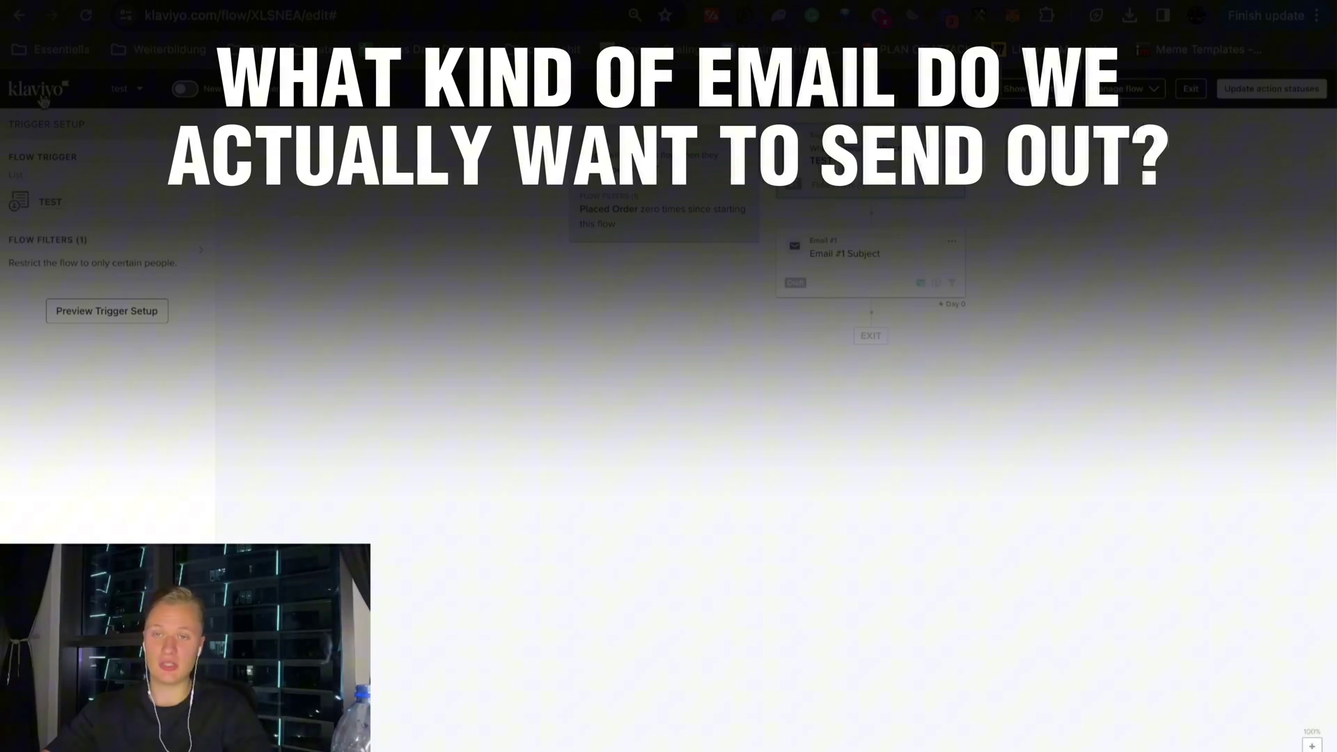
Leave the flow editor and scroll the FigJam board to the Strategy section's Email 1–3 steps.
left_click(43, 101)
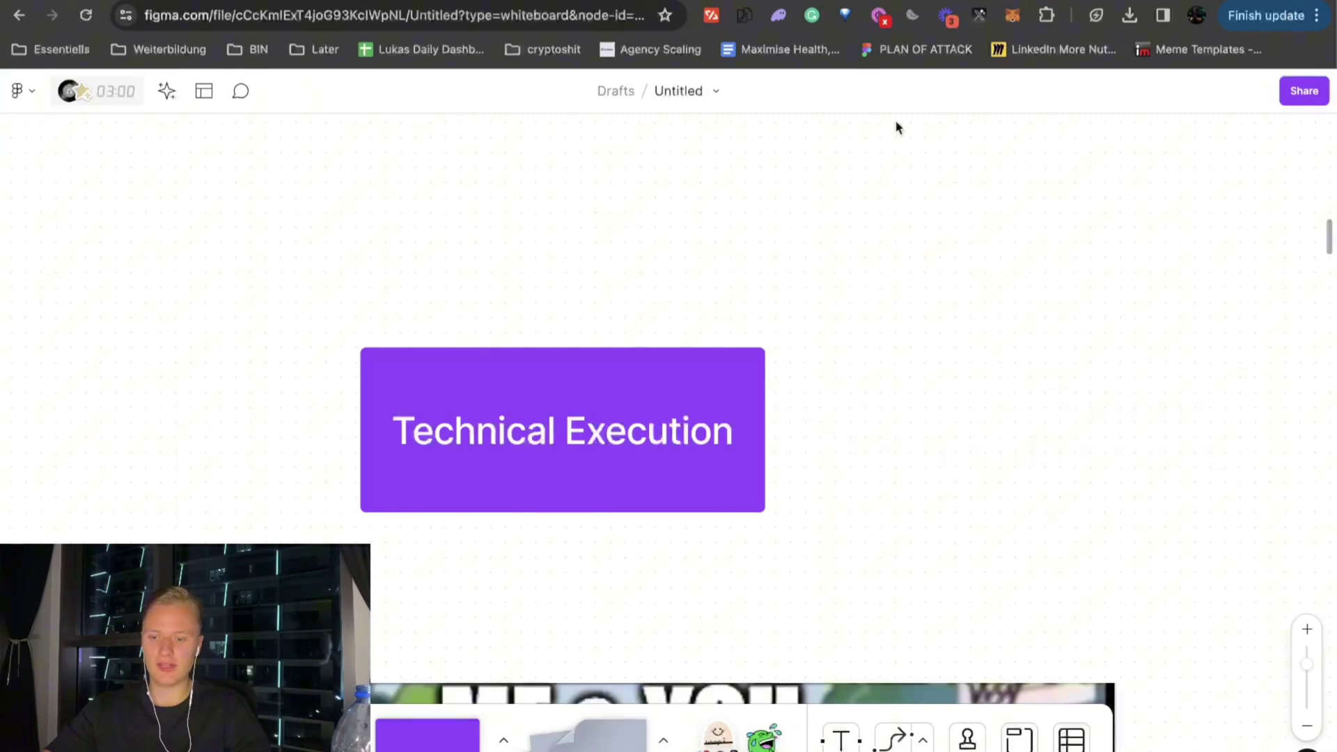
scroll(751, 321, "down", 15)
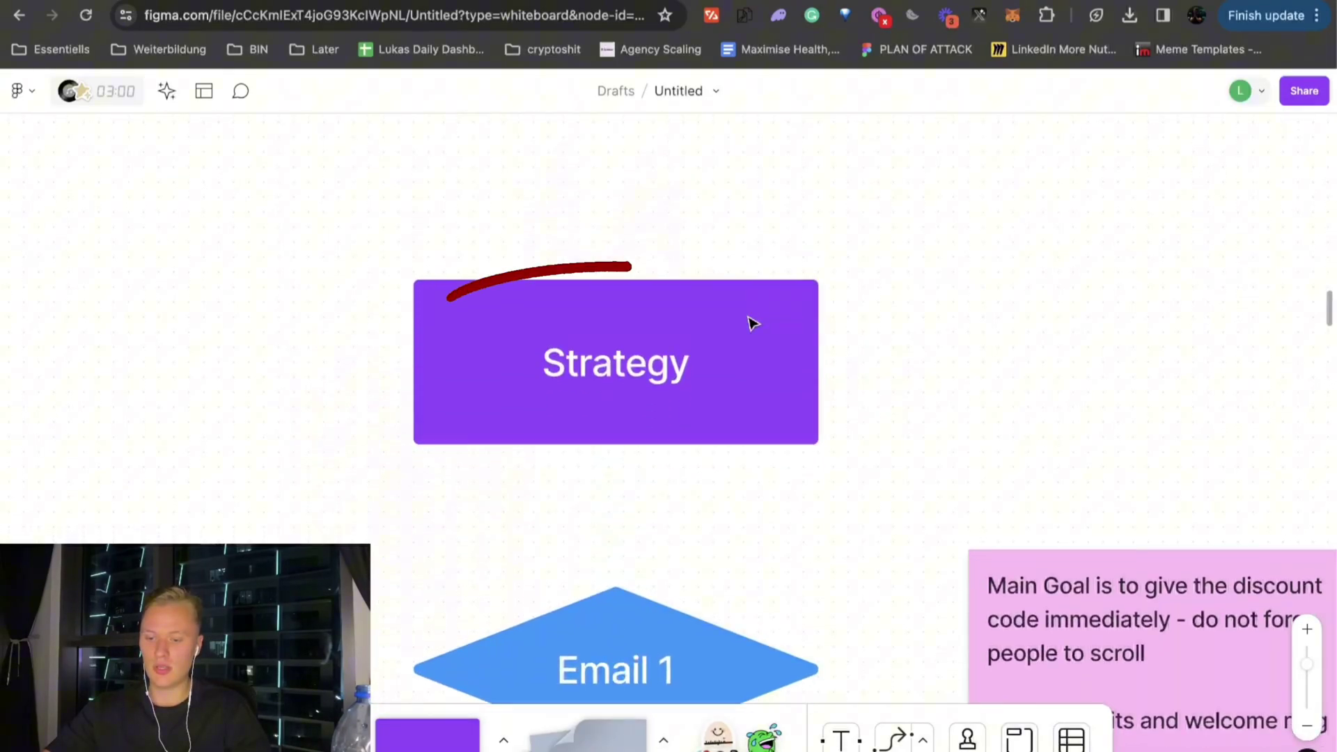
scroll(751, 321, "down", 3)
scroll(751, 321, "down", 5)
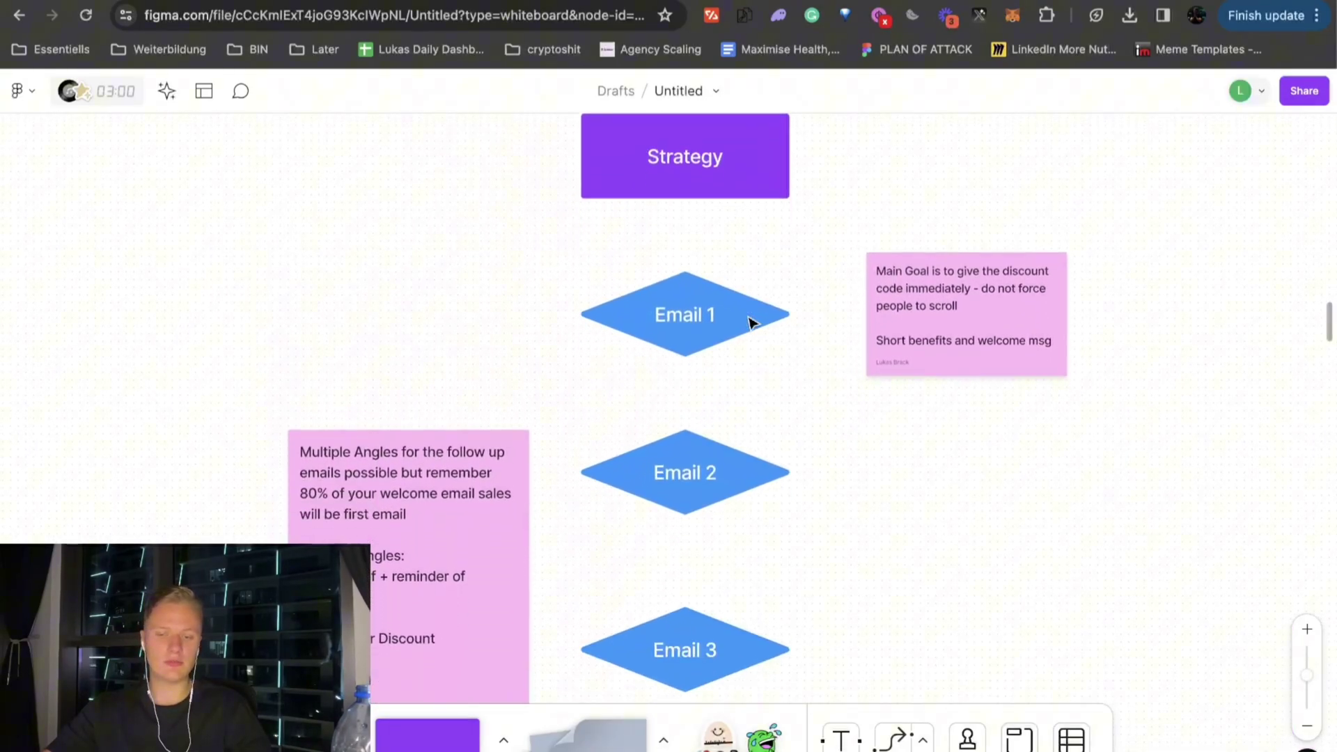
scroll(751, 321, "down", 1)
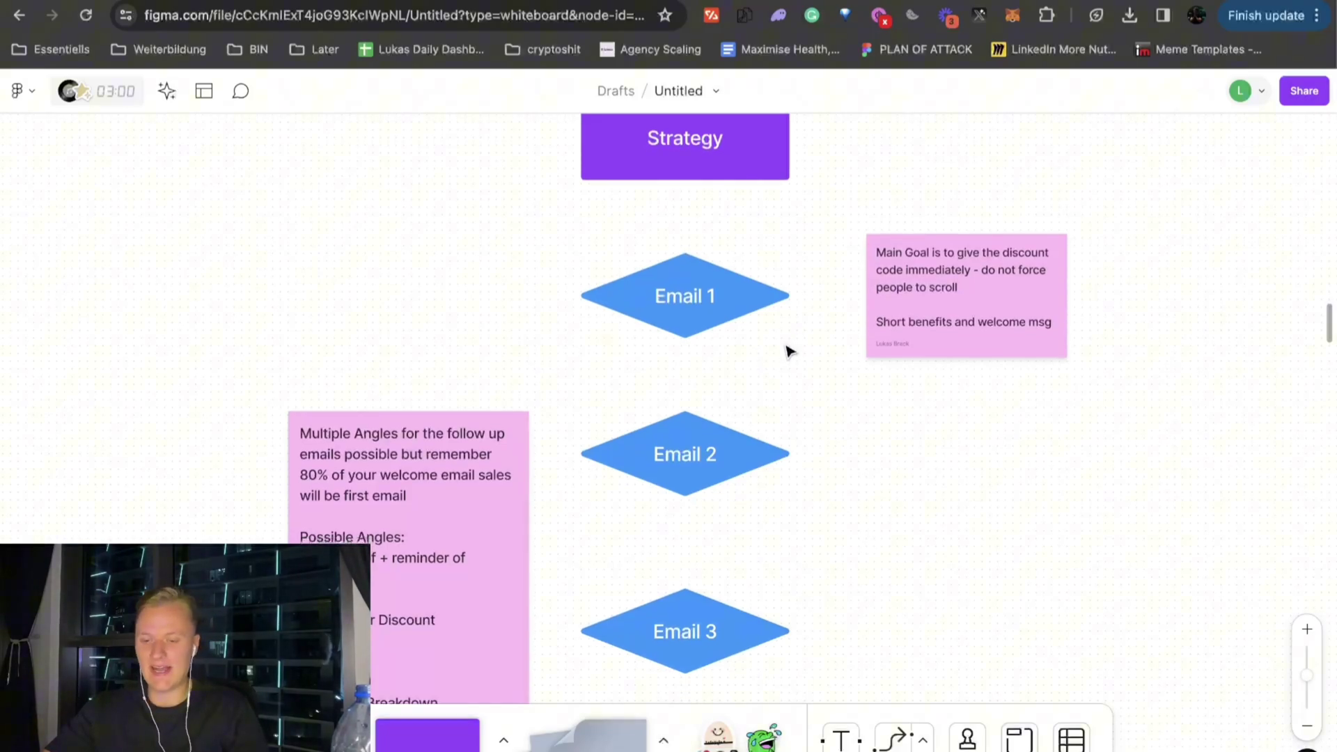
scroll(785, 351, "up", 3)
scroll(785, 351, "up", 5)
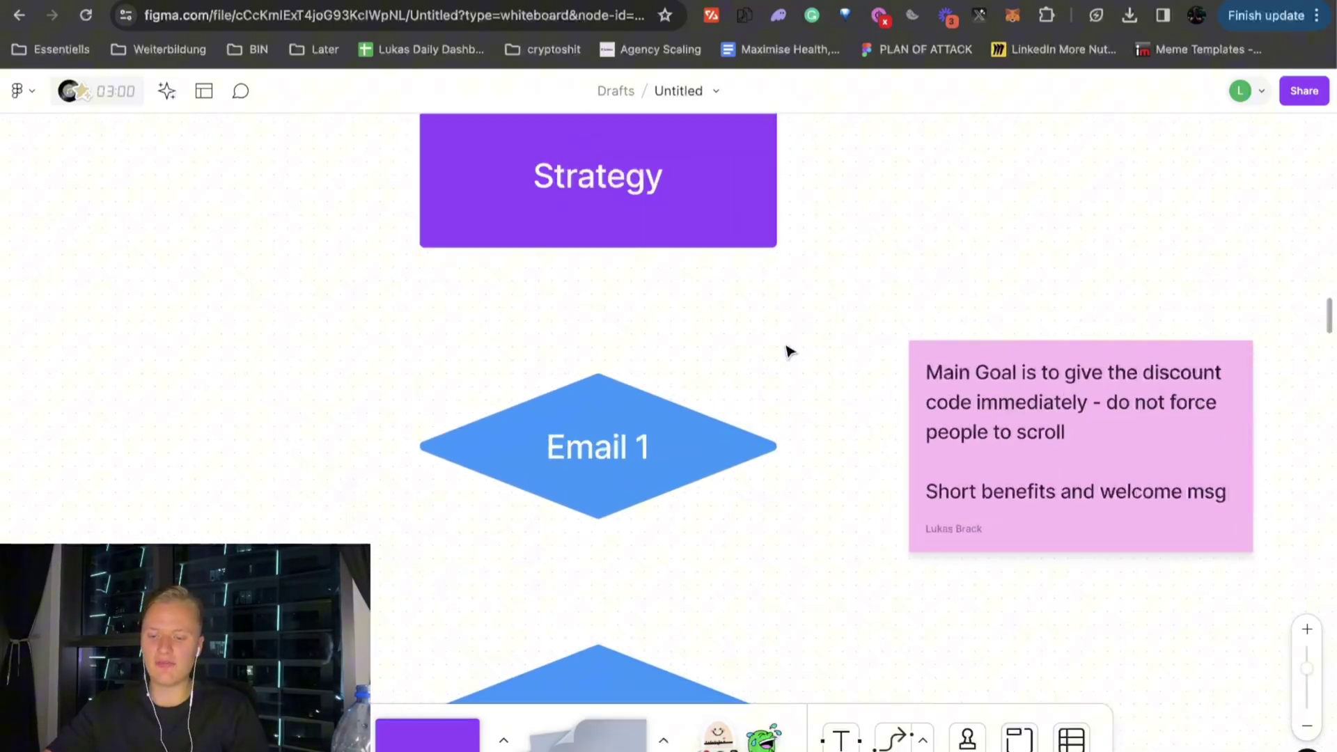
scroll(788, 351, "up", 1)
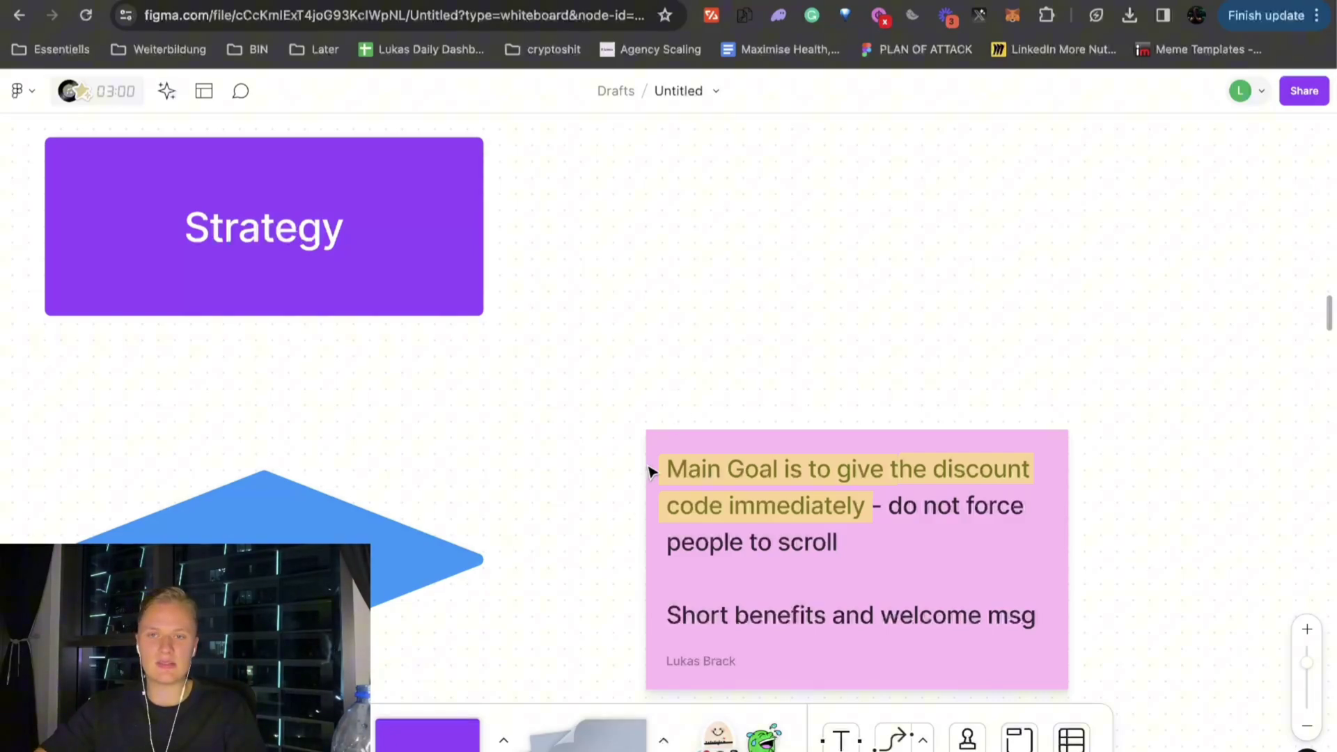
left_click(723, 466)
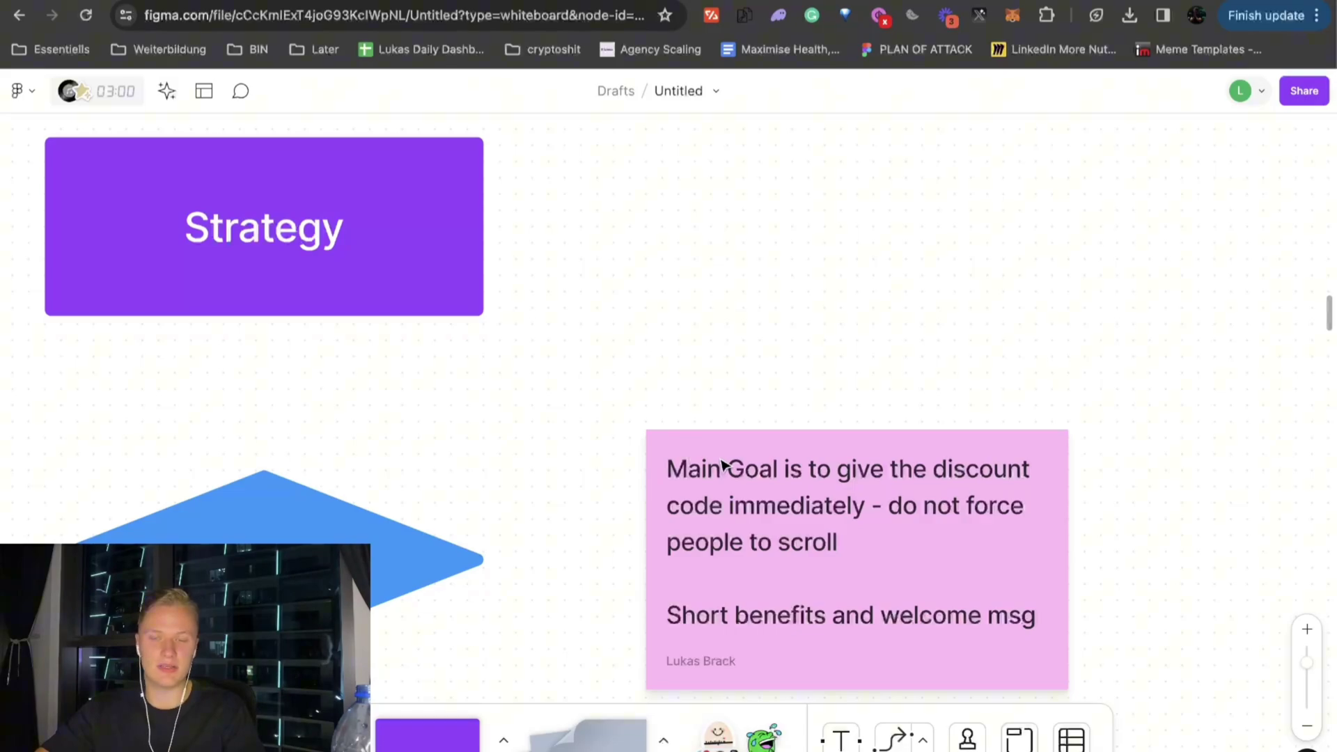
scroll(564, 411, "left", 10)
scroll(565, 412, "down", 3)
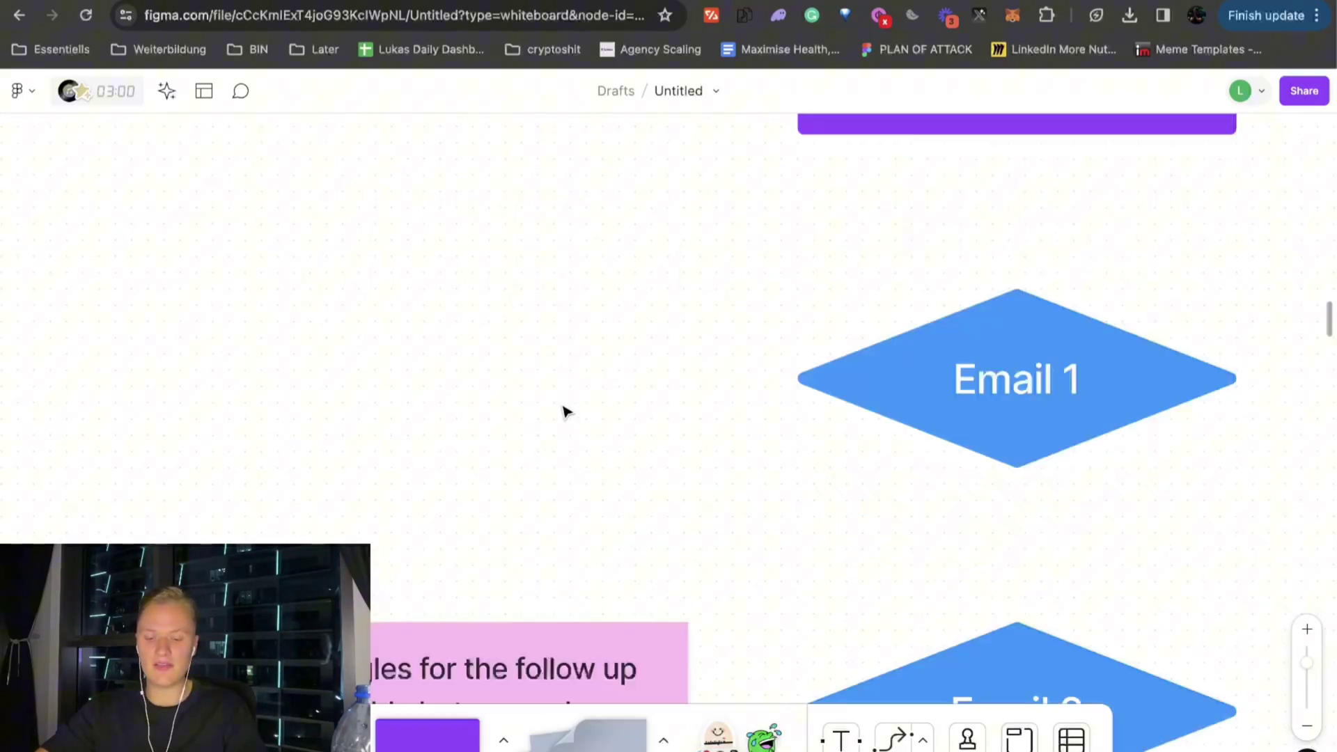
scroll(566, 413, "down", 7)
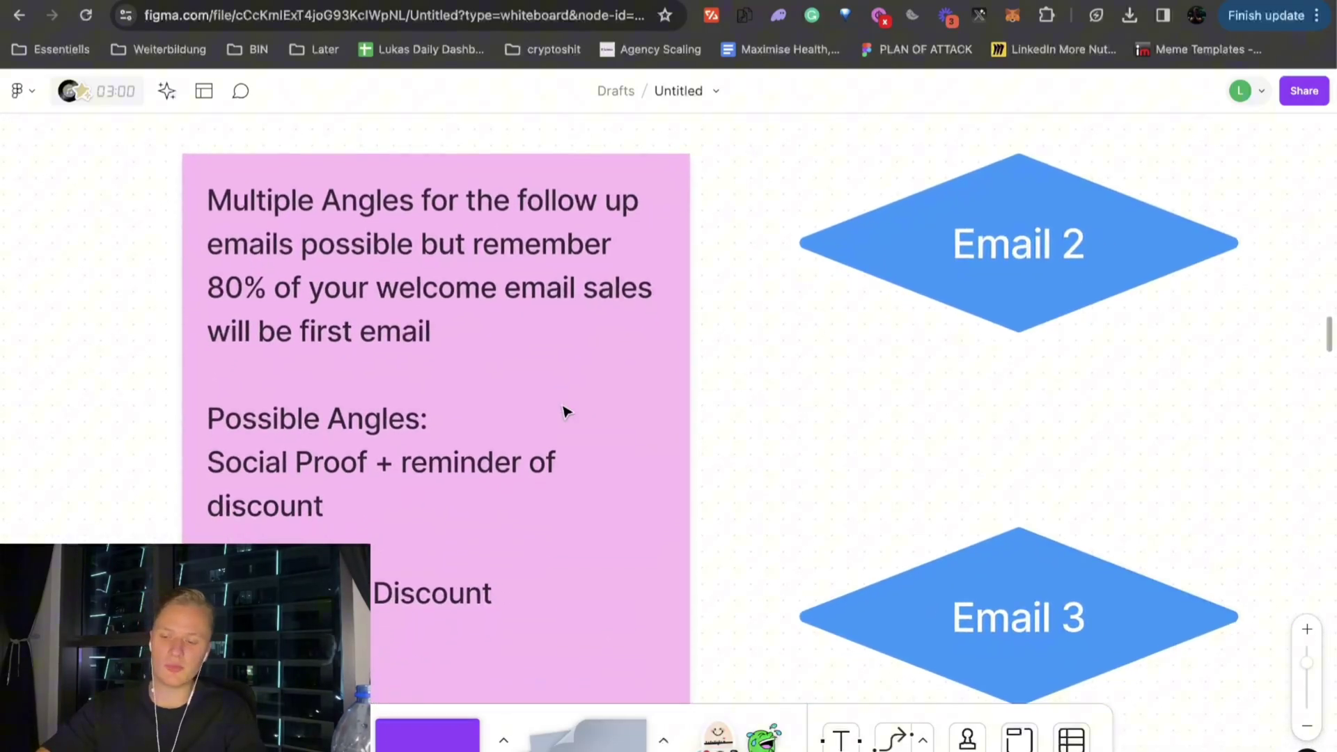
scroll(566, 412, "down", 1)
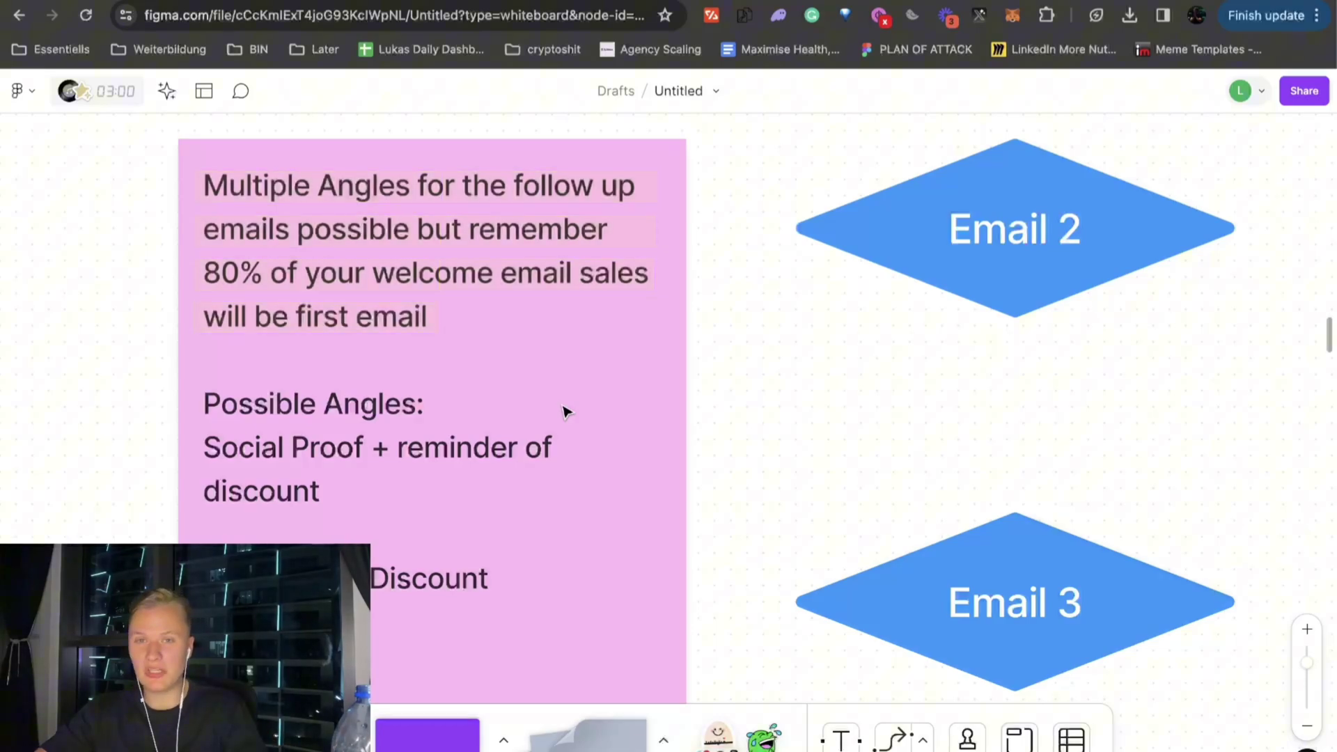
scroll(564, 411, "down", 3)
scroll(564, 411, "down", 1)
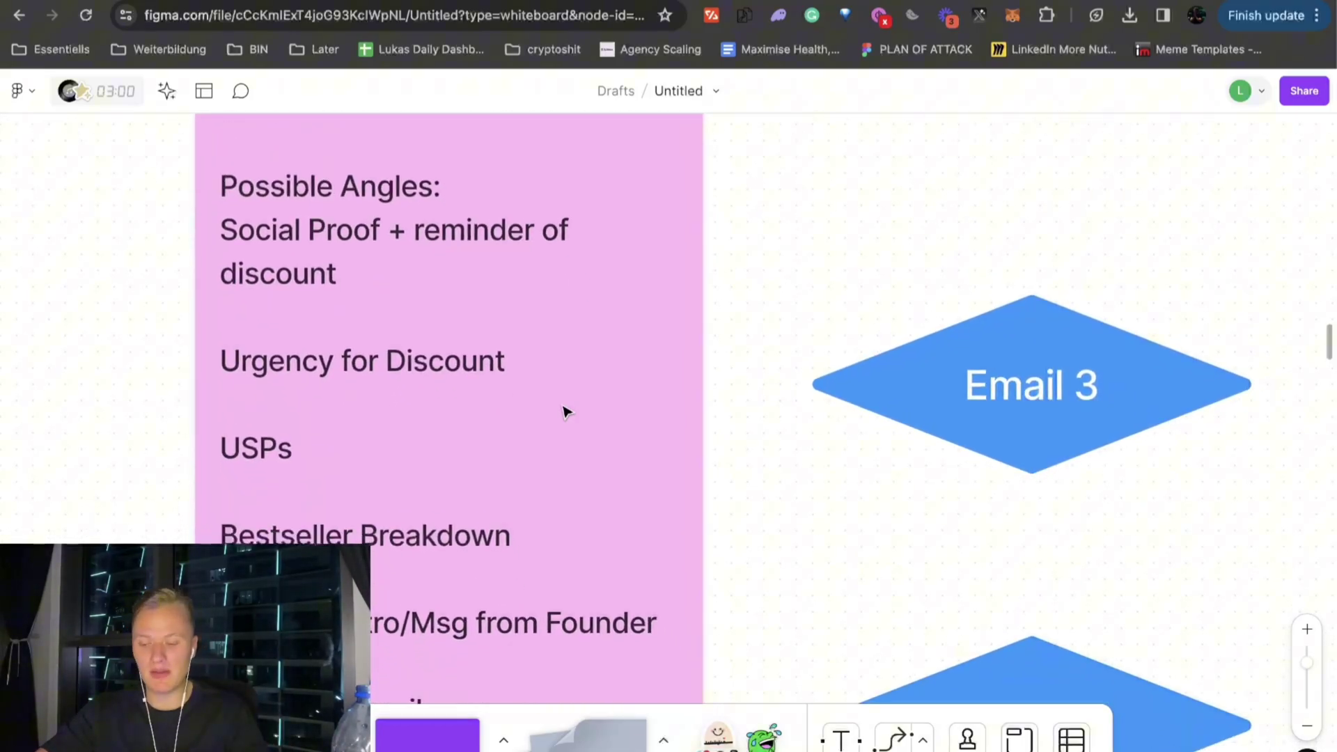
scroll(565, 411, "down", 1)
scroll(565, 411, "down", 1)
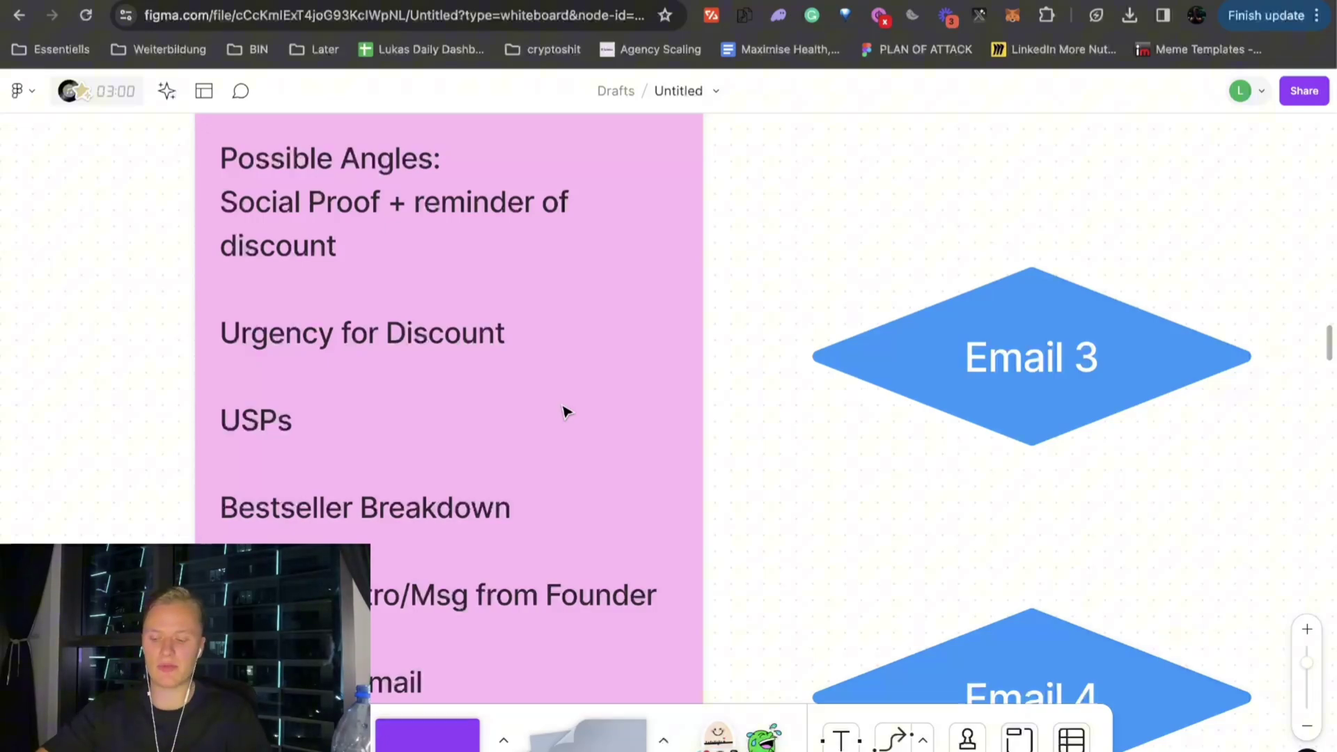
scroll(565, 411, "down", 3)
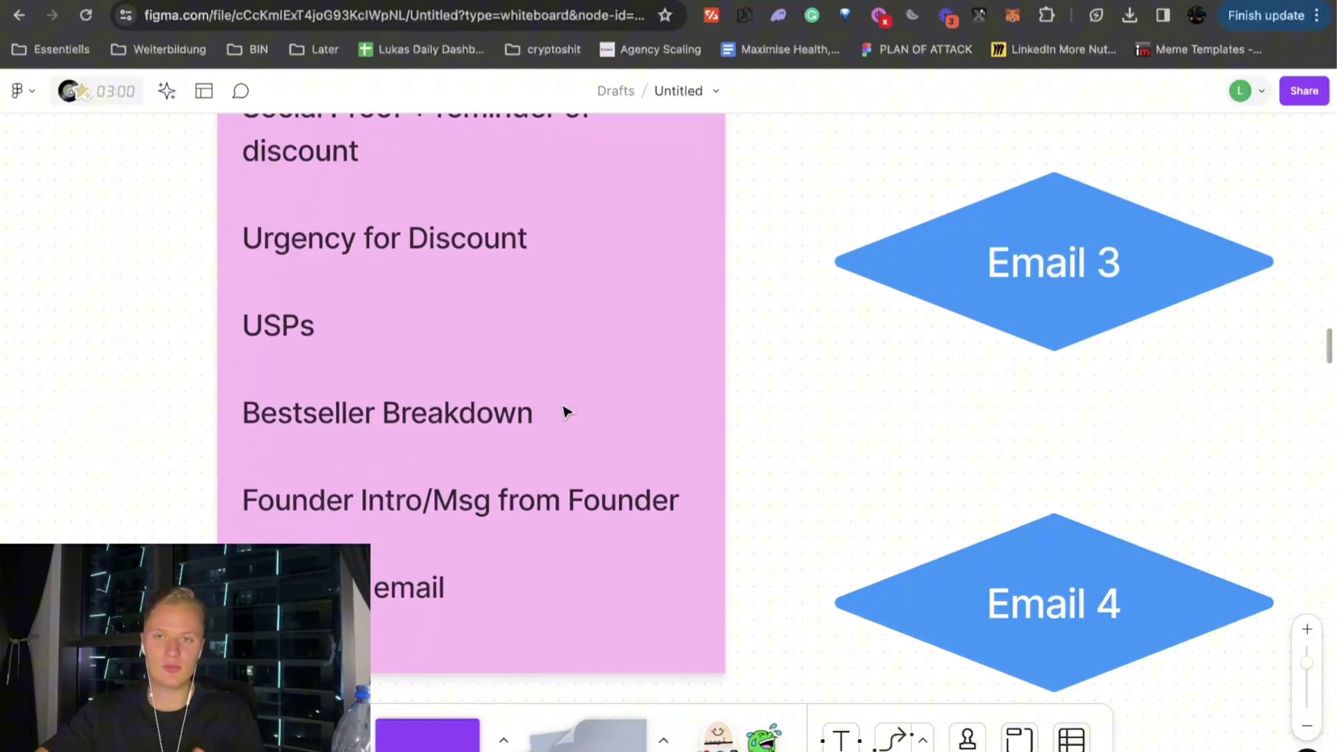
scroll(565, 412, "down", 3)
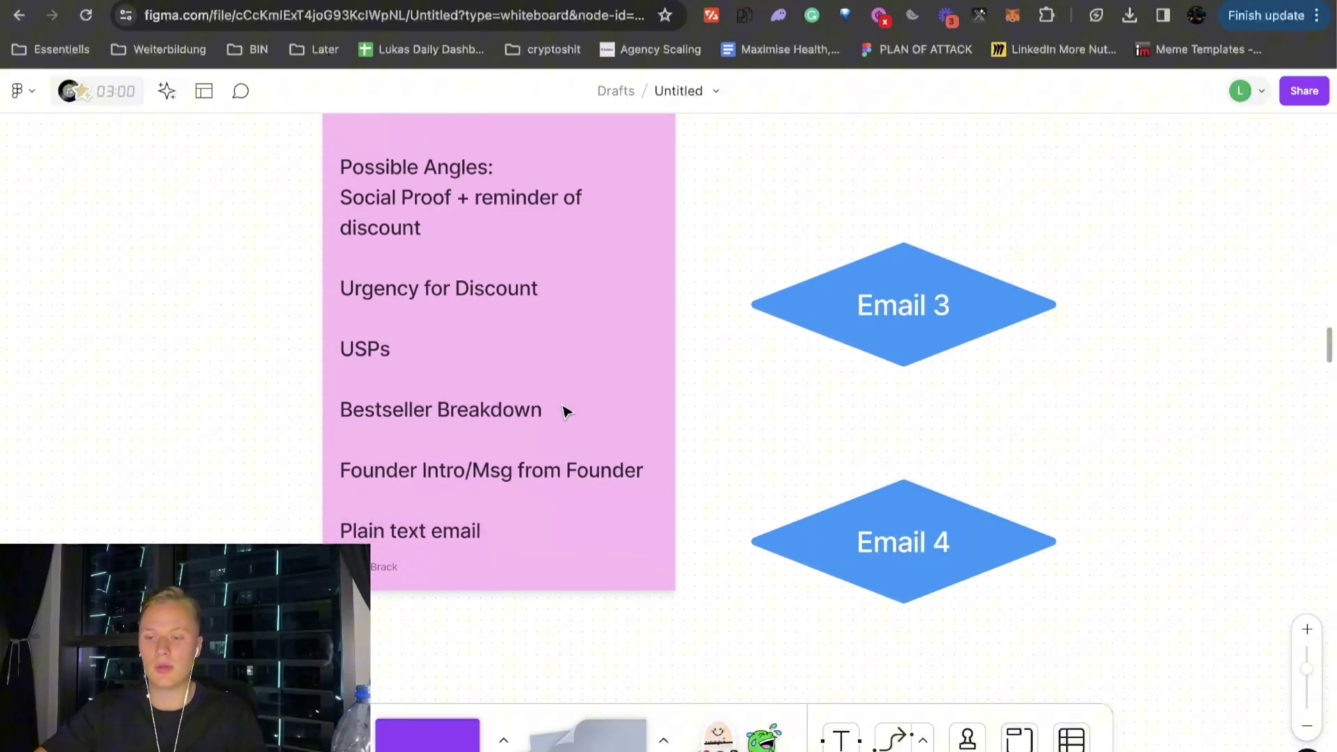
scroll(565, 412, "right", 5)
scroll(566, 412, "up", 3)
scroll(613, 418, "down", 4)
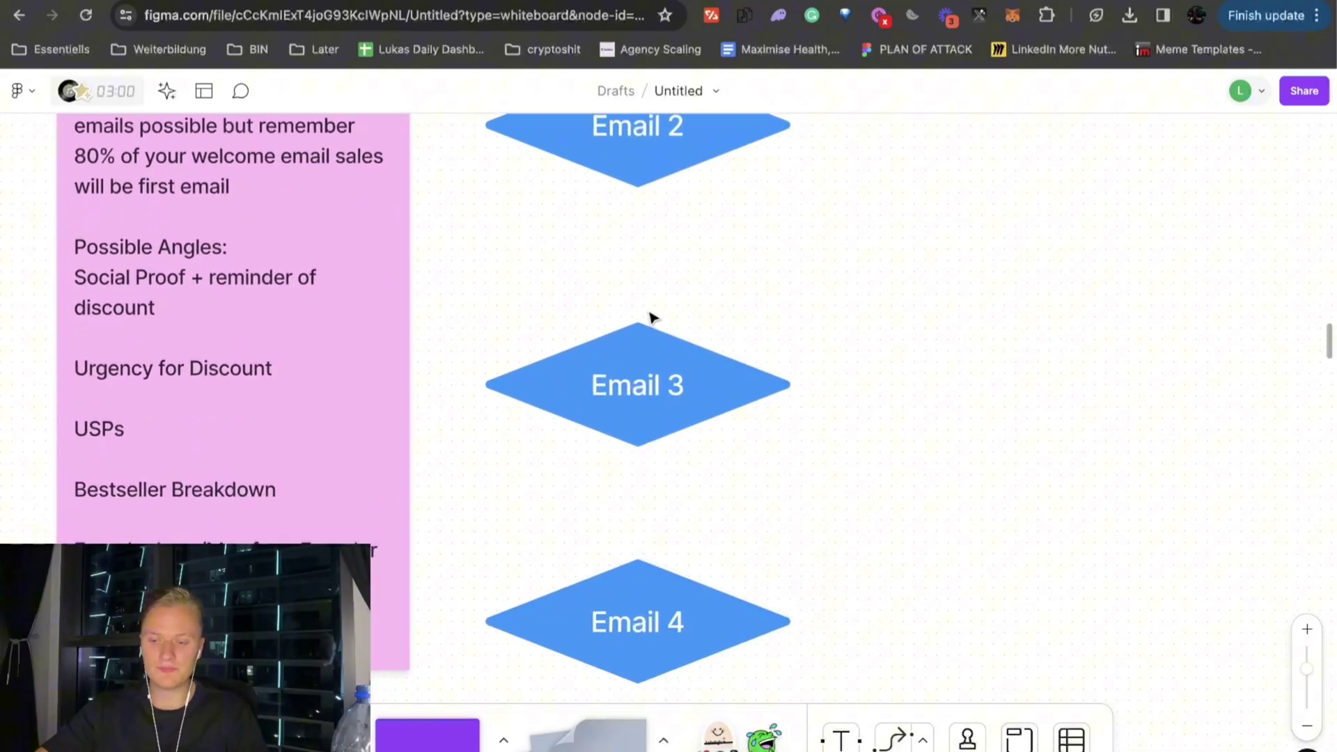
scroll(651, 317, "up", 1)
scroll(717, 406, "up", 10)
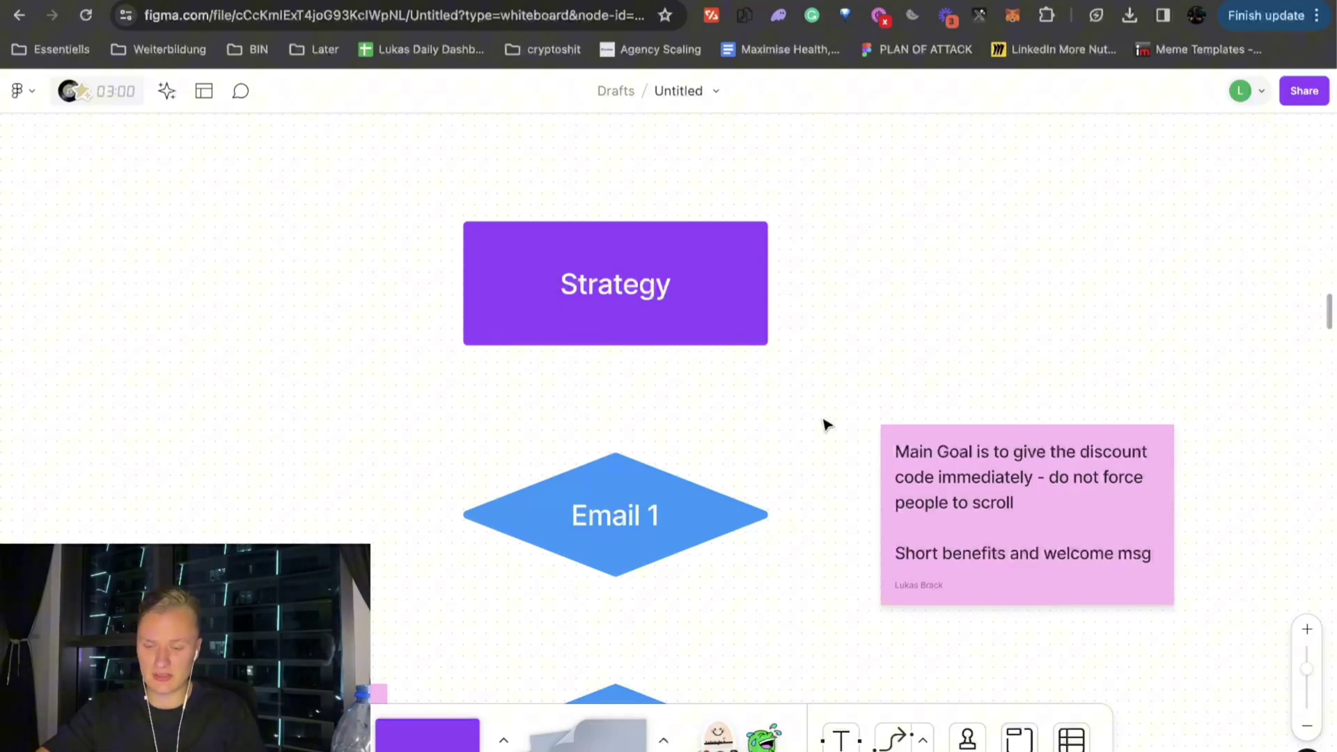
Scroll past the Strategy flowchart to the IDGAMING, Karma Baker and Ejis email designs.
scroll(824, 425, "down", 5)
scroll(824, 425, "down", 1)
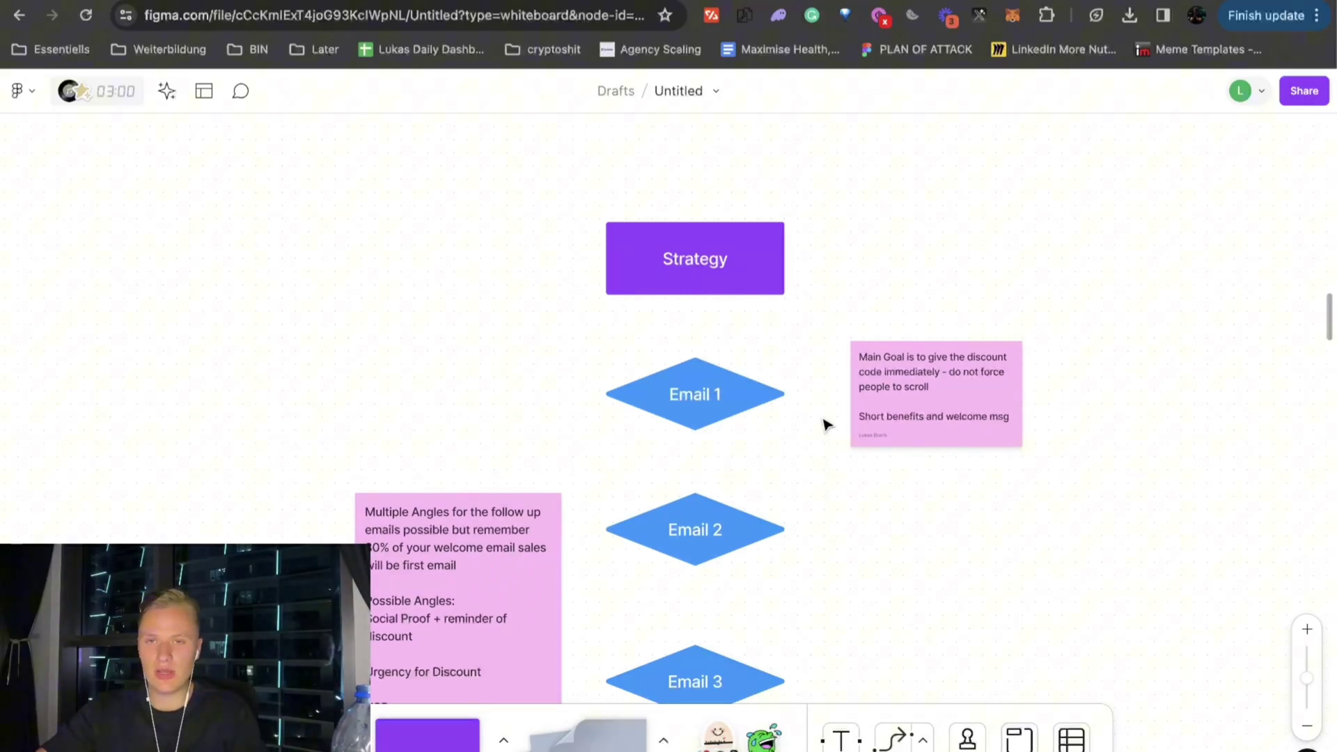
scroll(824, 425, "down", 5)
scroll(824, 425, "down", 8)
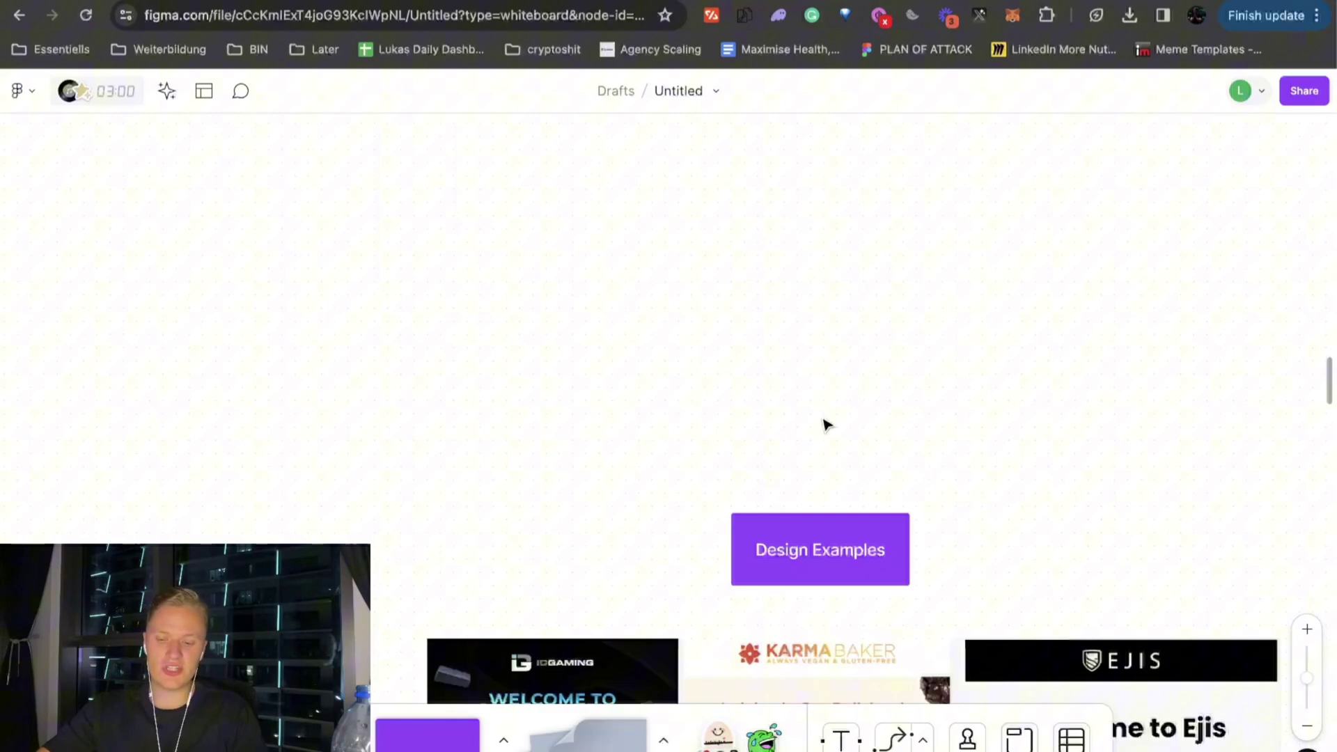
scroll(824, 425, "down", 3)
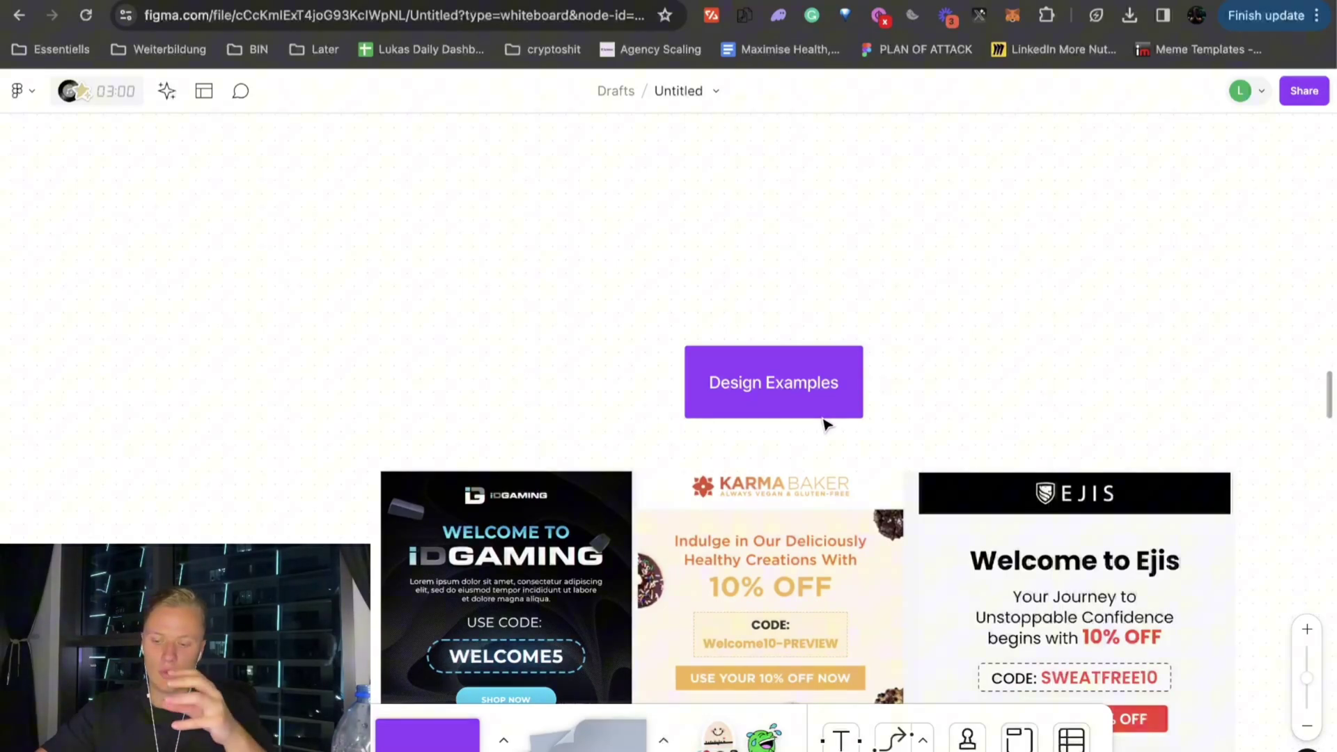
scroll(824, 425, "down", 4)
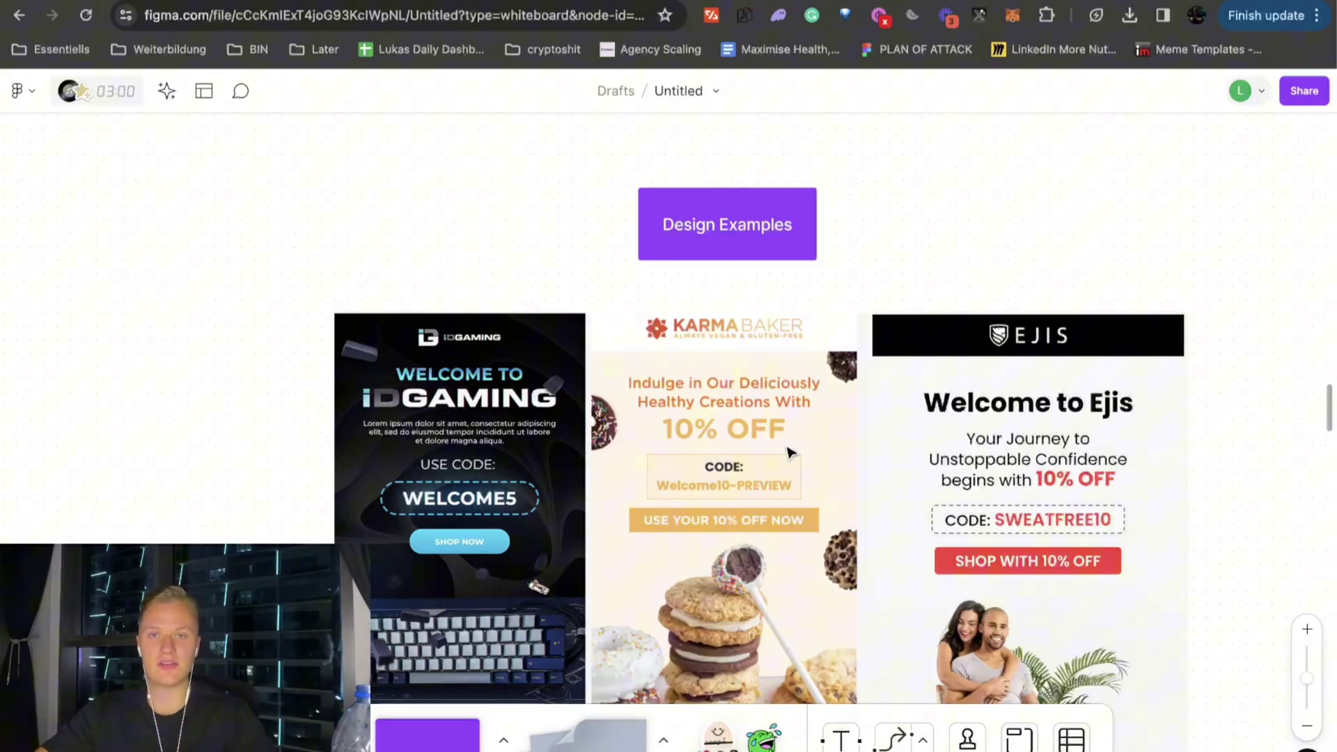
scroll(432, 550, "down", 5)
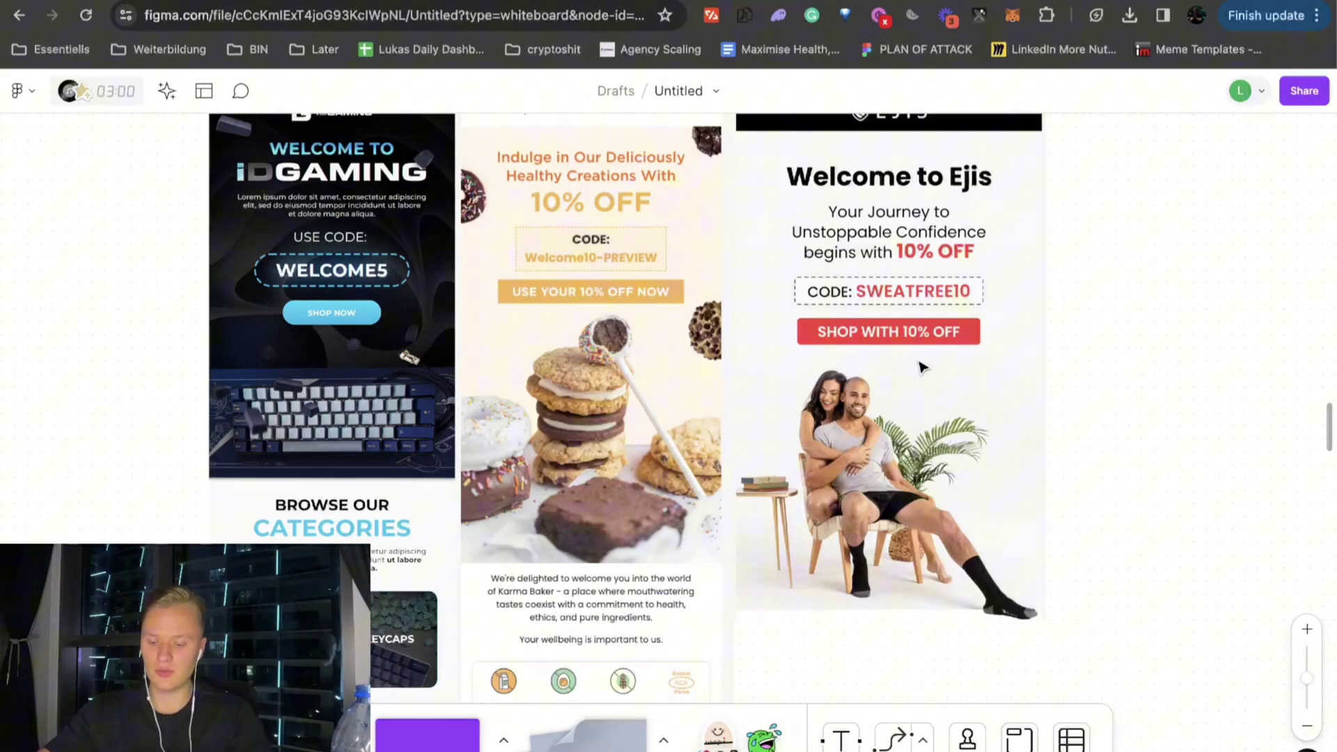
key("super+t")
type("ejisinc.com/ds")
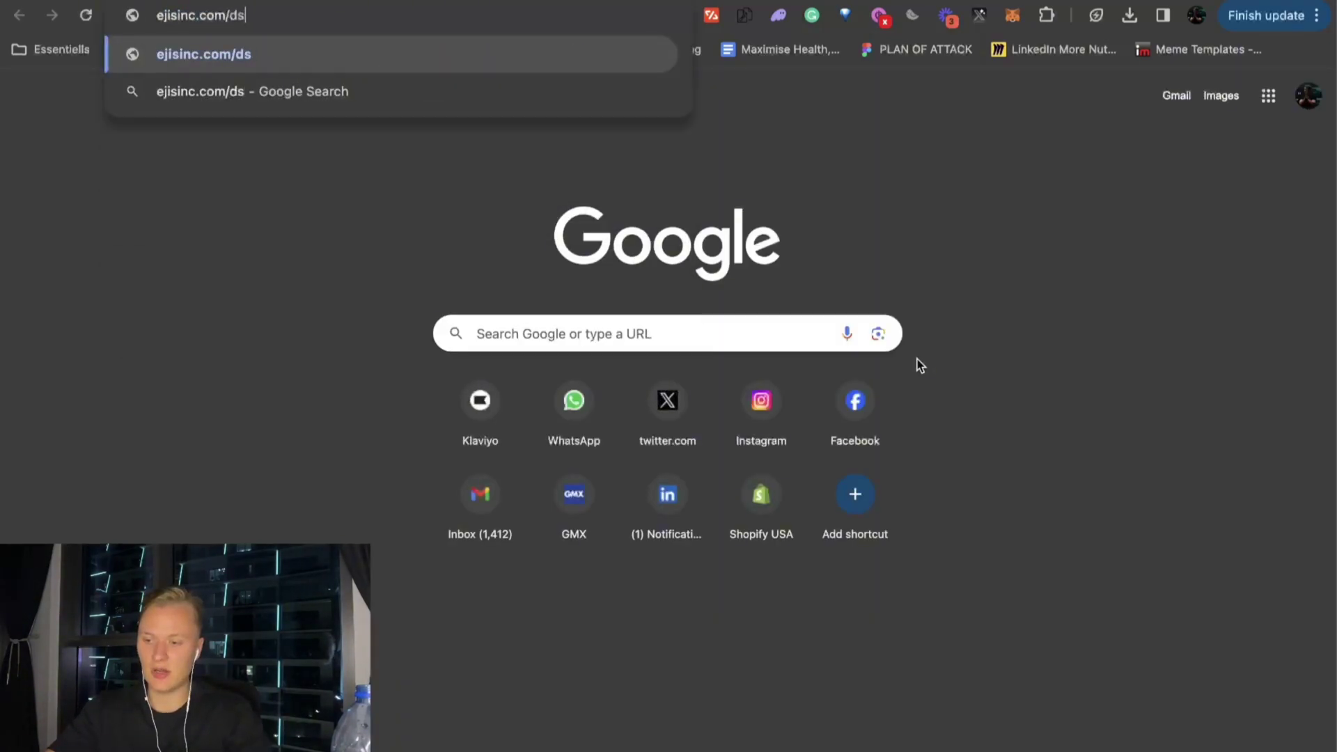
key("BackSpace")
type("iscount/")
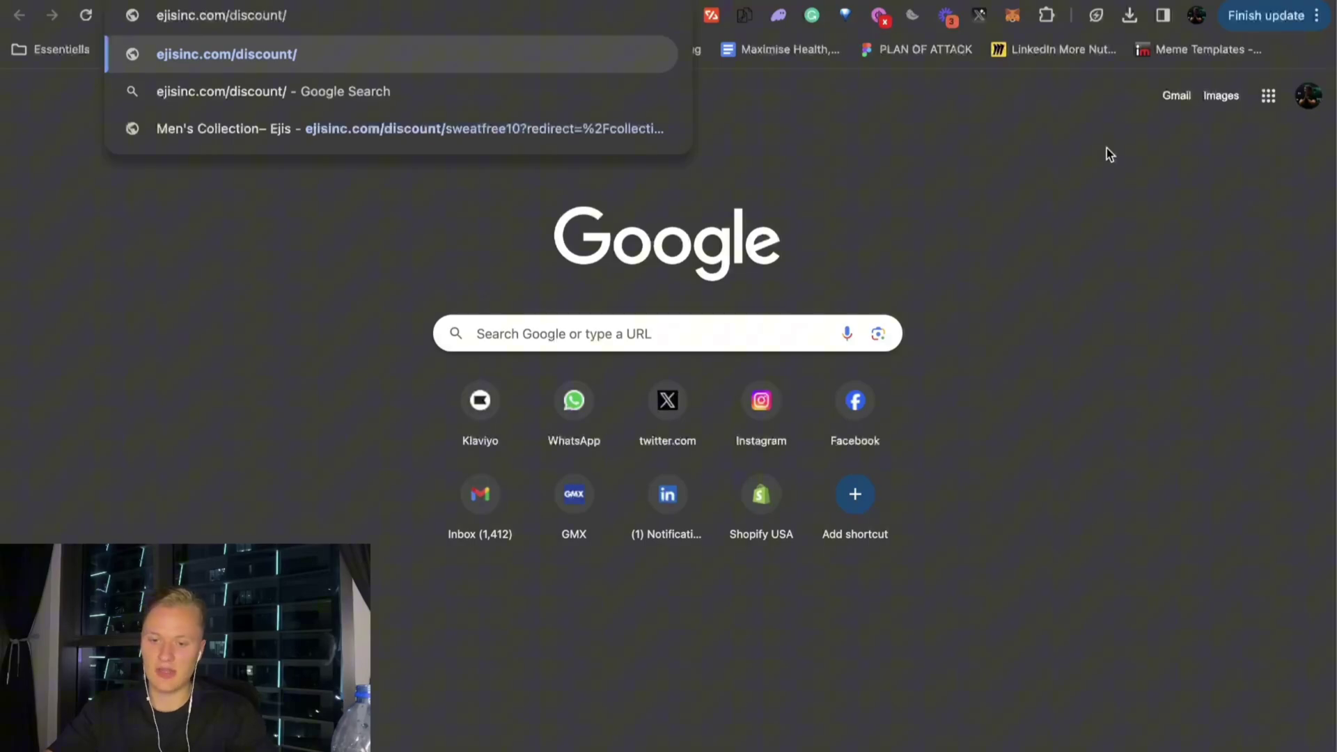
key("ctrl+shift+Tab")
key("ctrl+Tab")
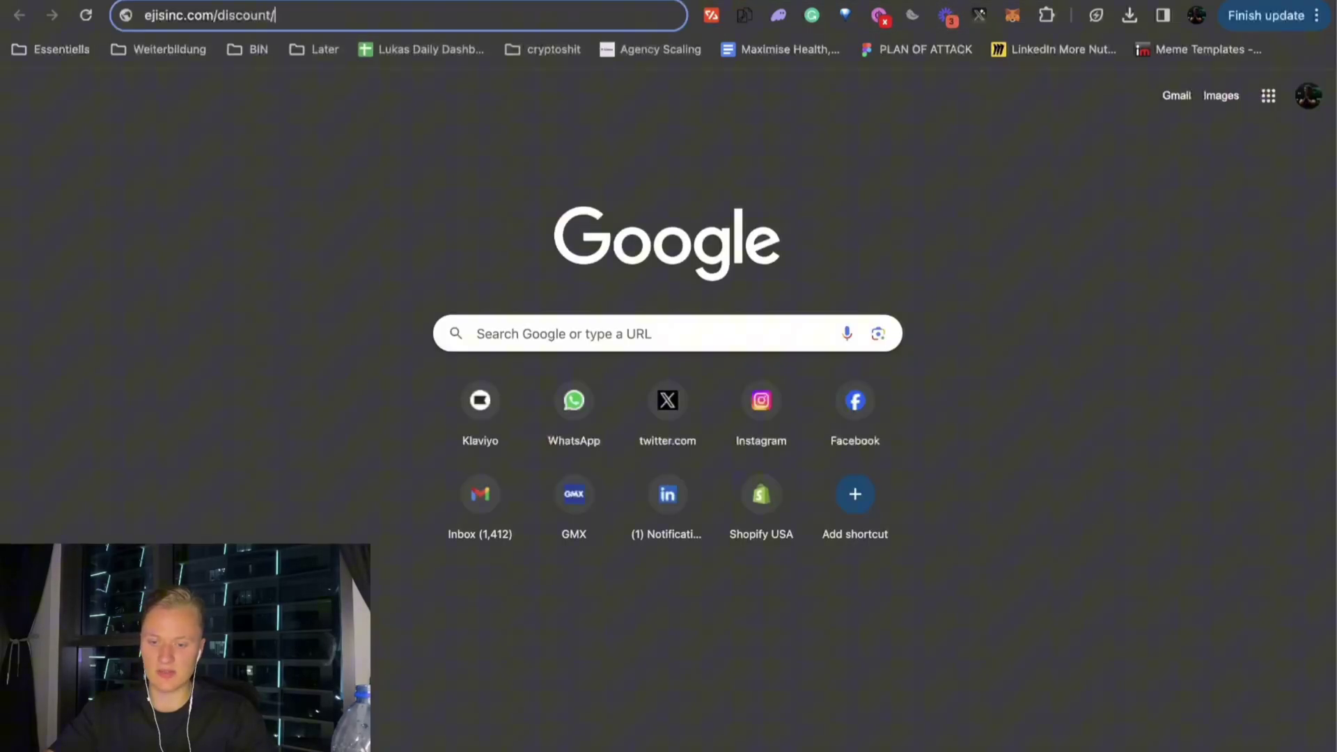
type("sweatfree10")
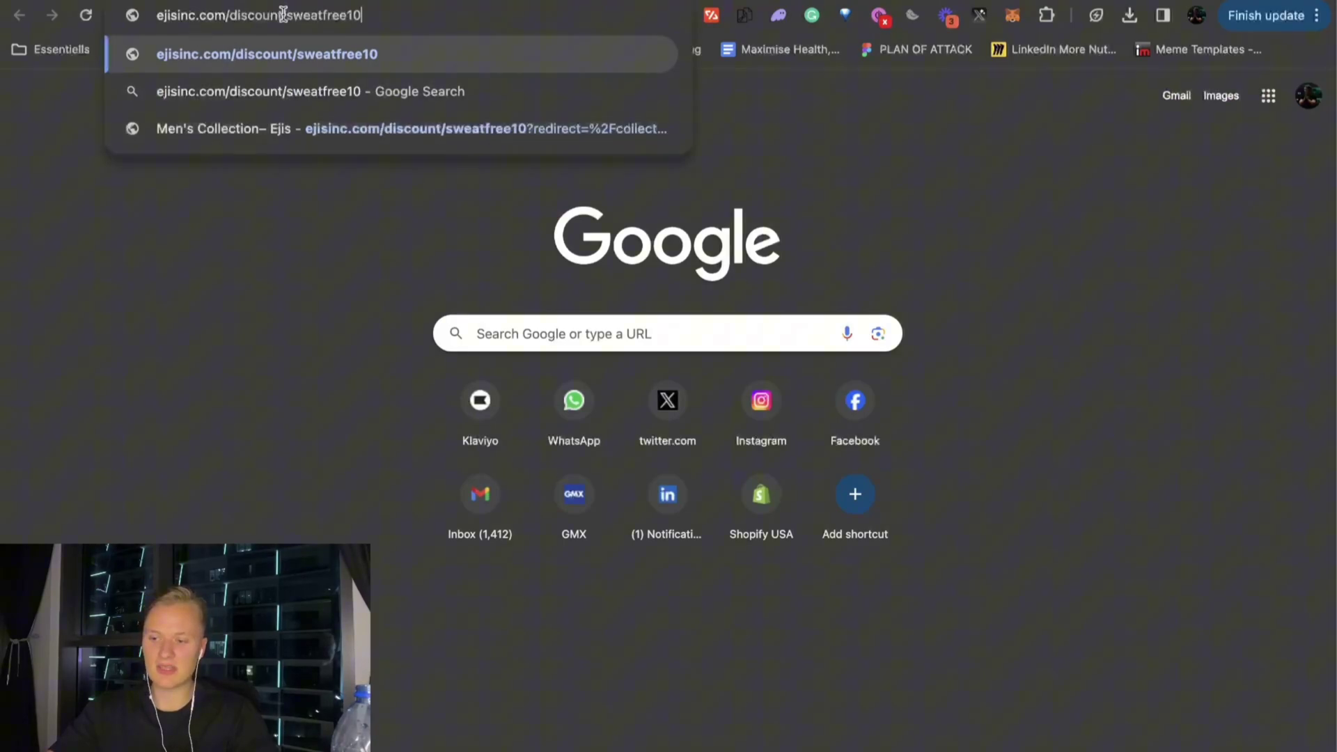
key("super+w")
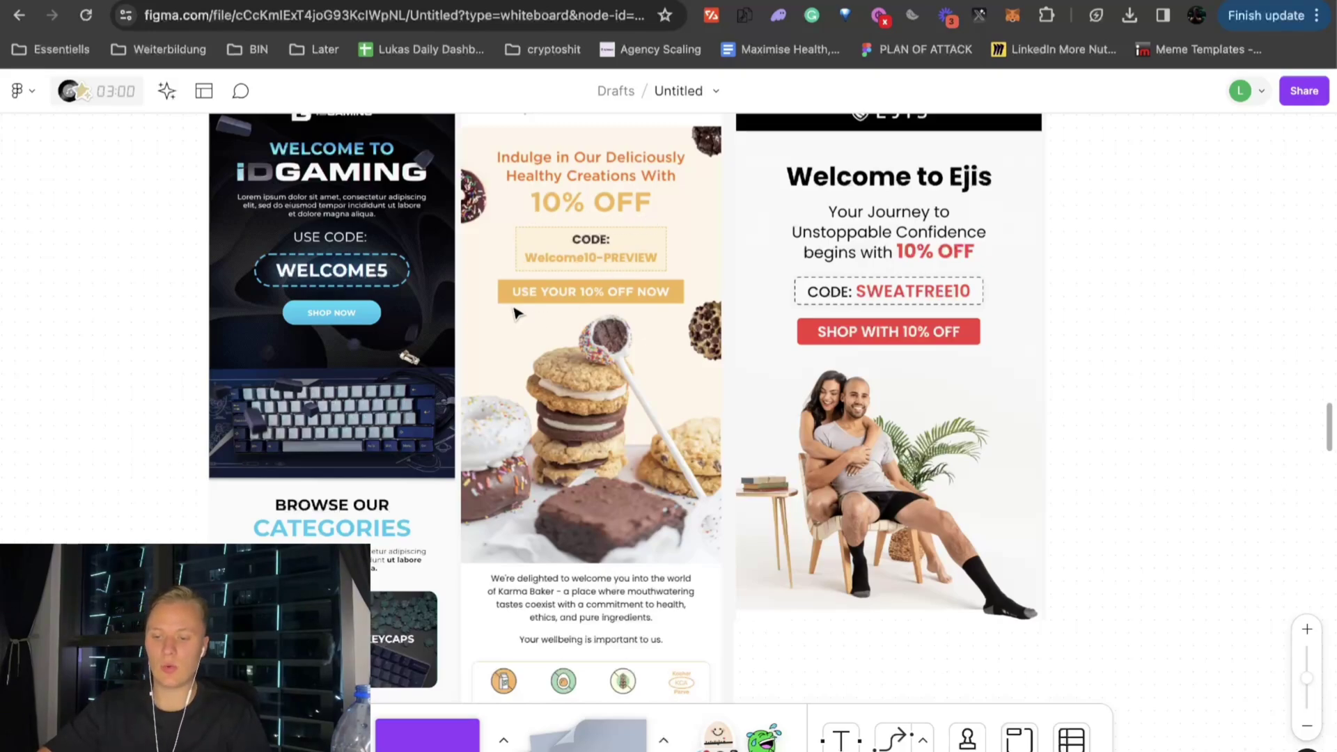
Scroll through the three email designs, then back up to the Technical Execution meme GIF.
scroll(616, 407, "down", 5)
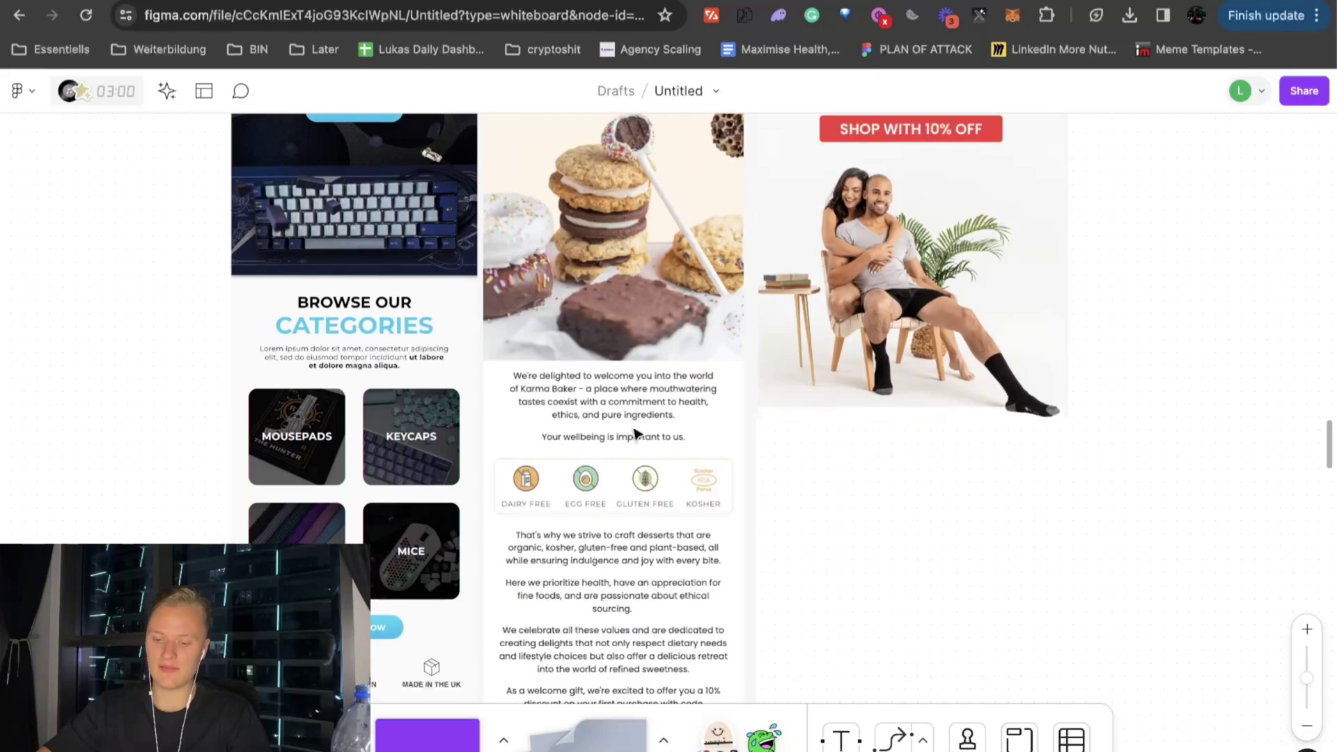
scroll(635, 433, "down", 10)
scroll(620, 391, "up", 4)
scroll(582, 418, "up", 3)
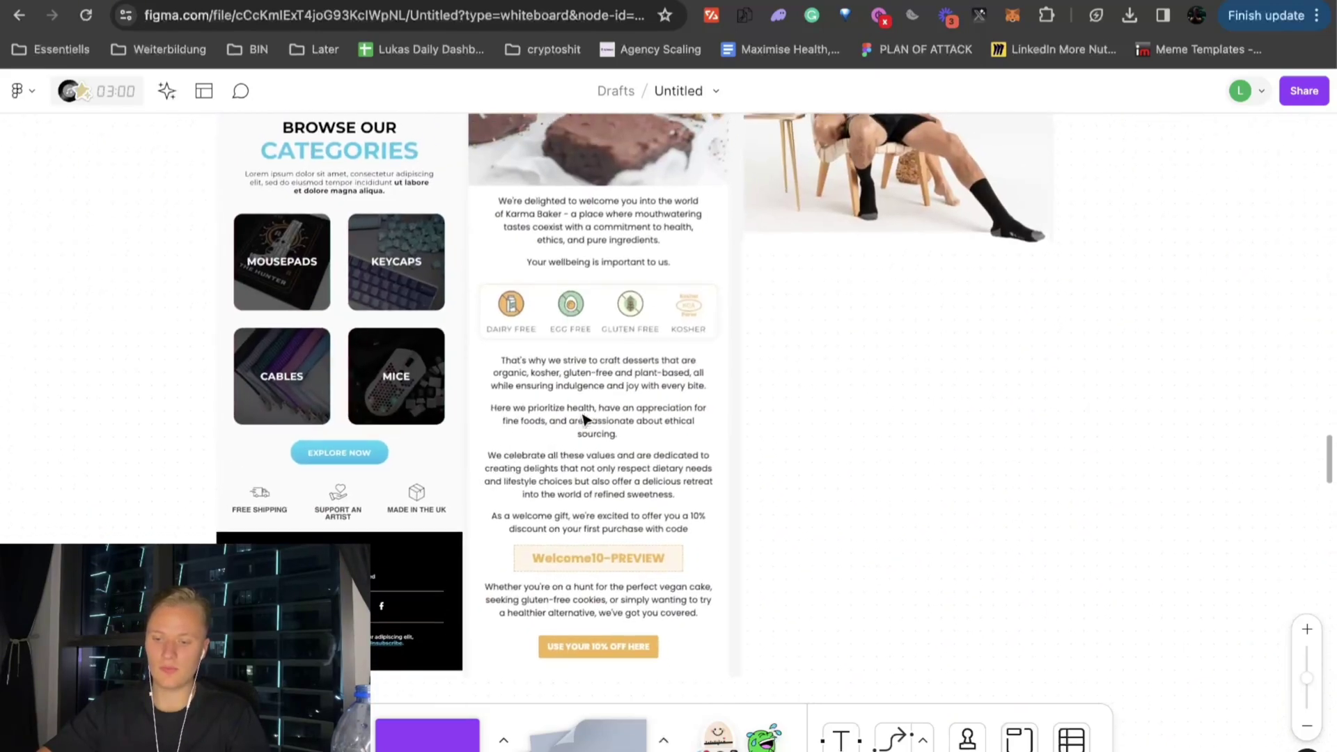
scroll(578, 474, "up", 13)
scroll(579, 481, "left", 6)
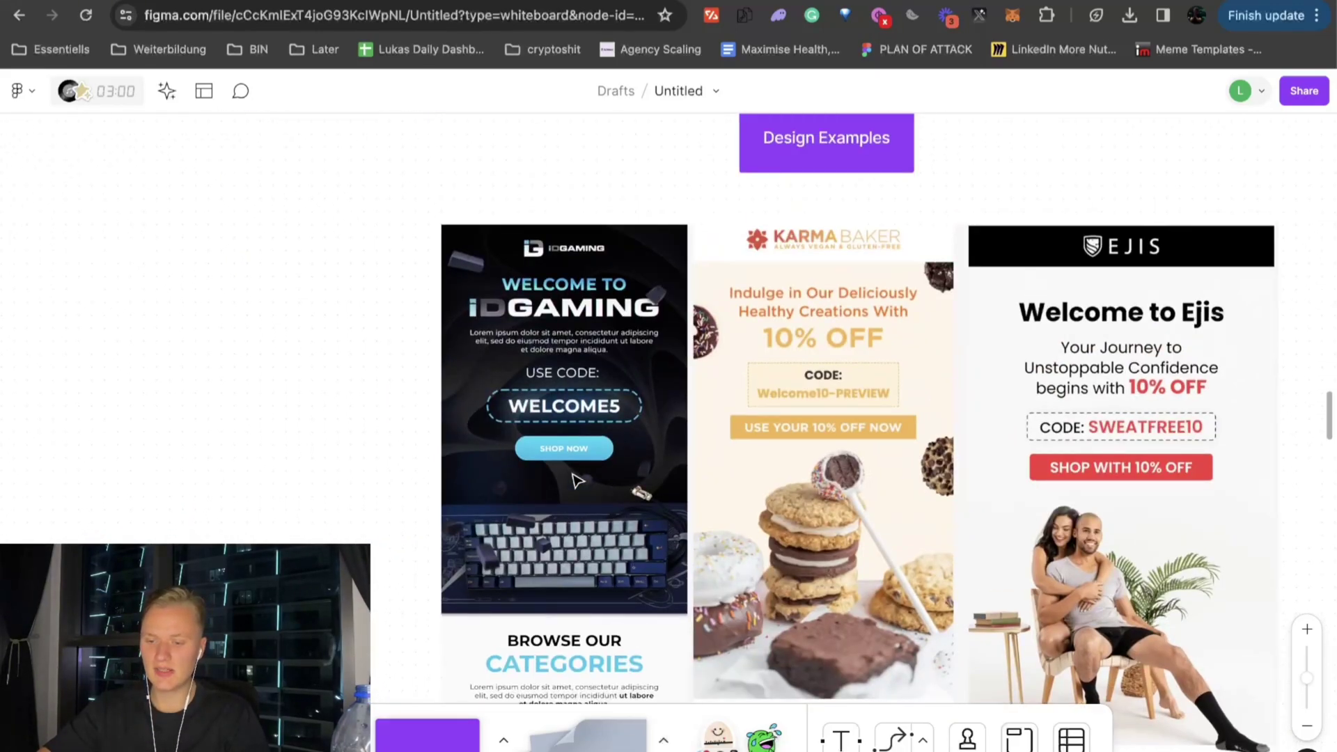
scroll(577, 481, "down", 1)
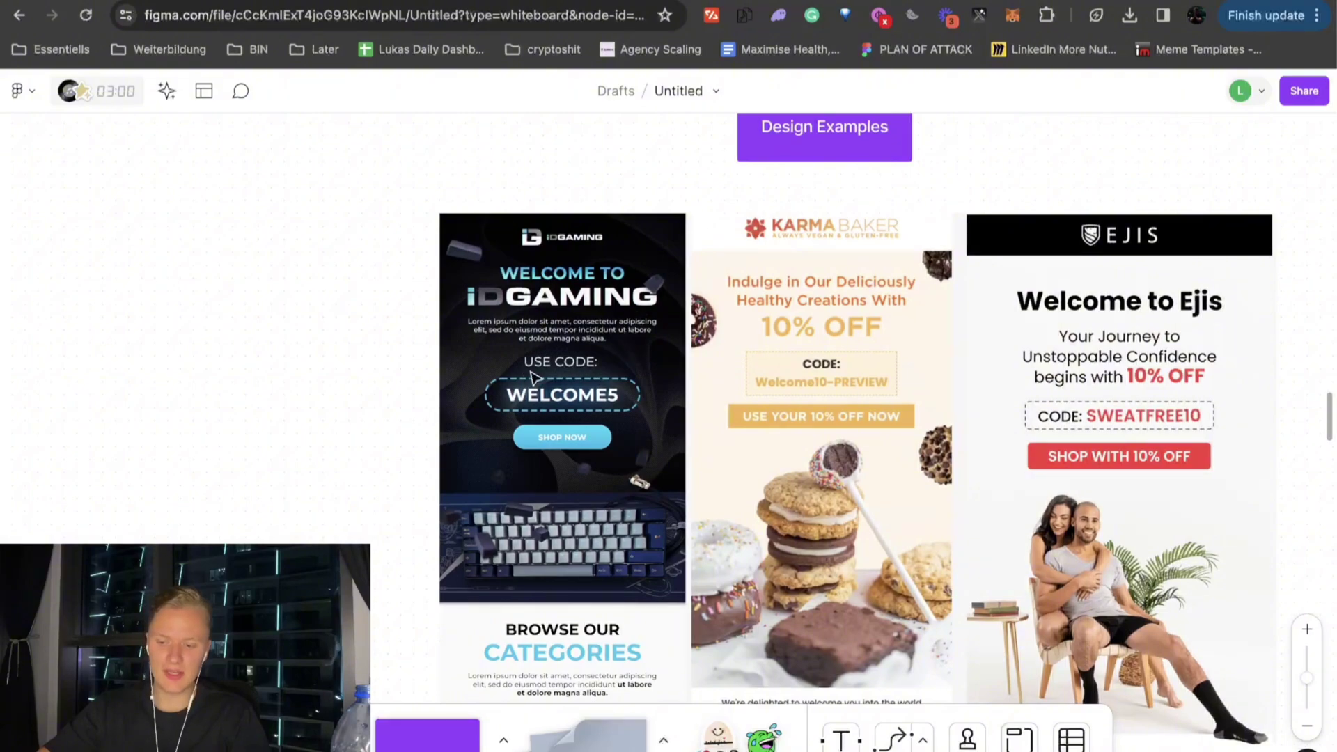
scroll(592, 355, "down", 3)
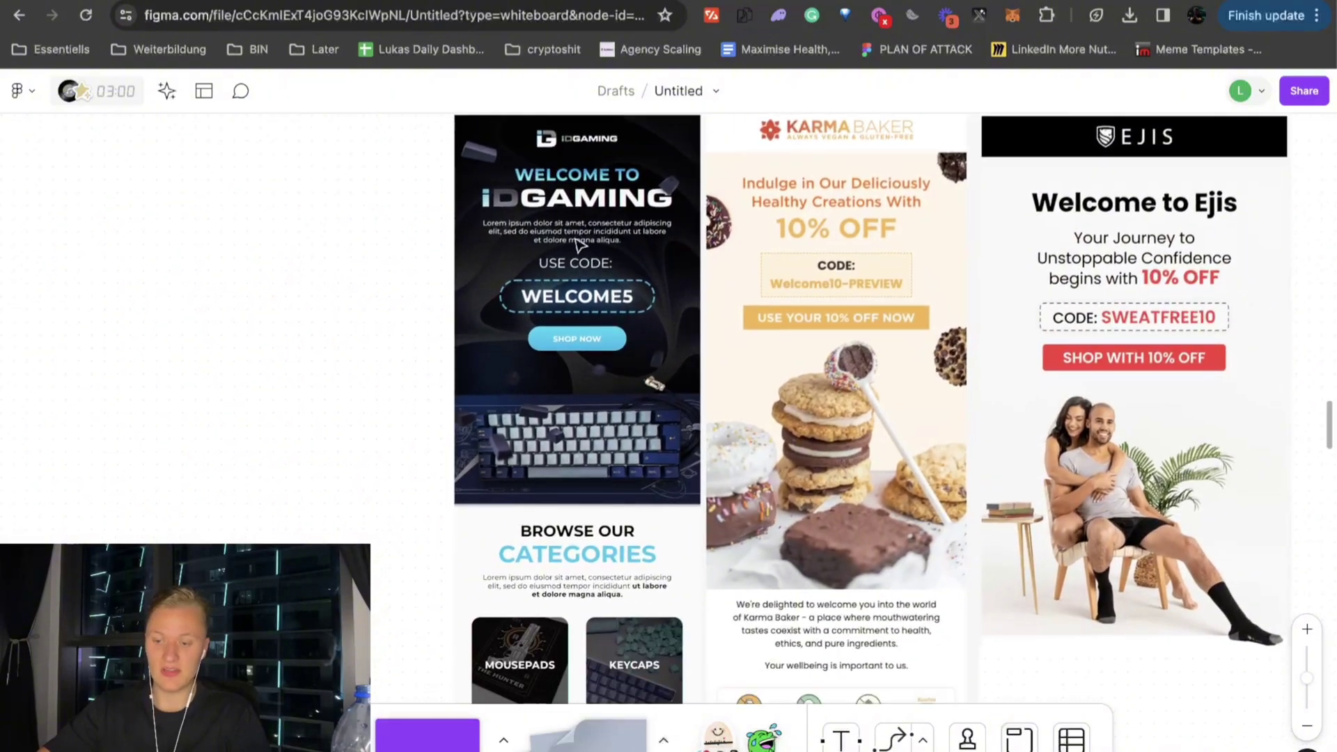
scroll(568, 425, "down", 5)
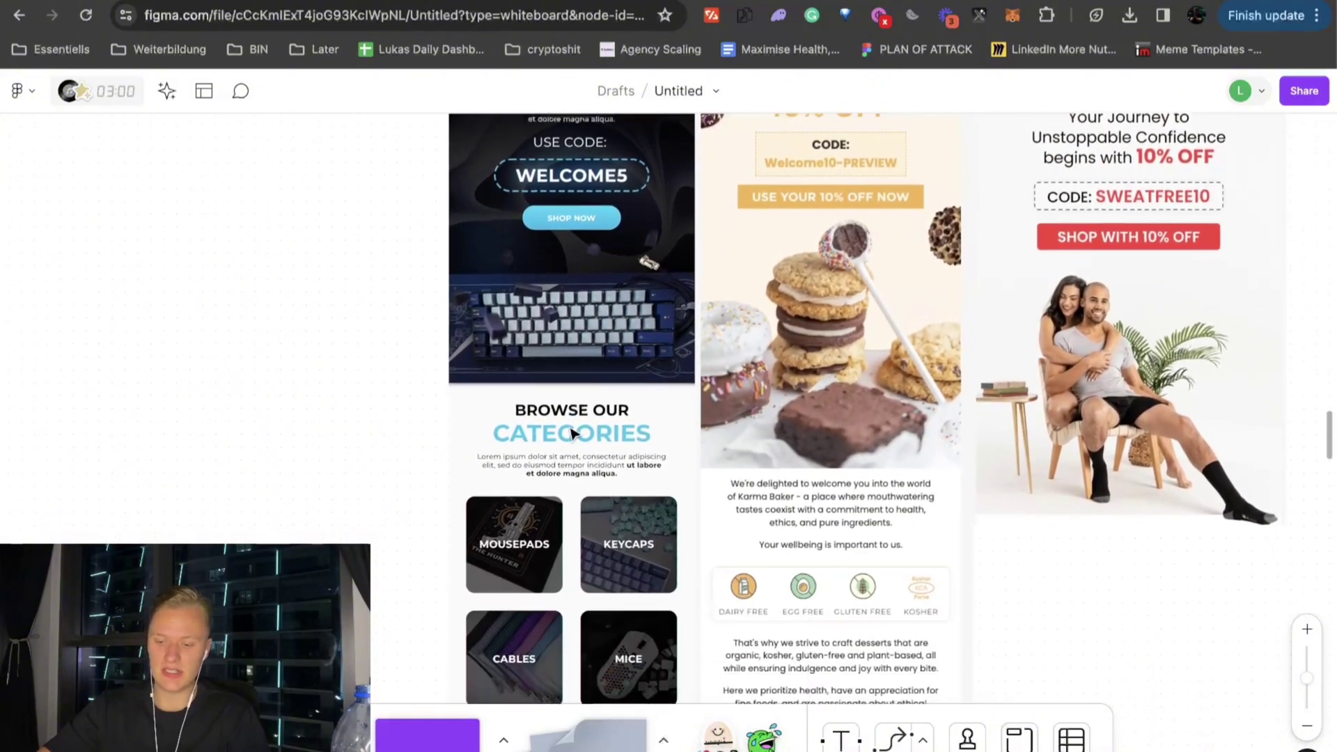
scroll(570, 420, "down", 3)
scroll(533, 493, "up", 12)
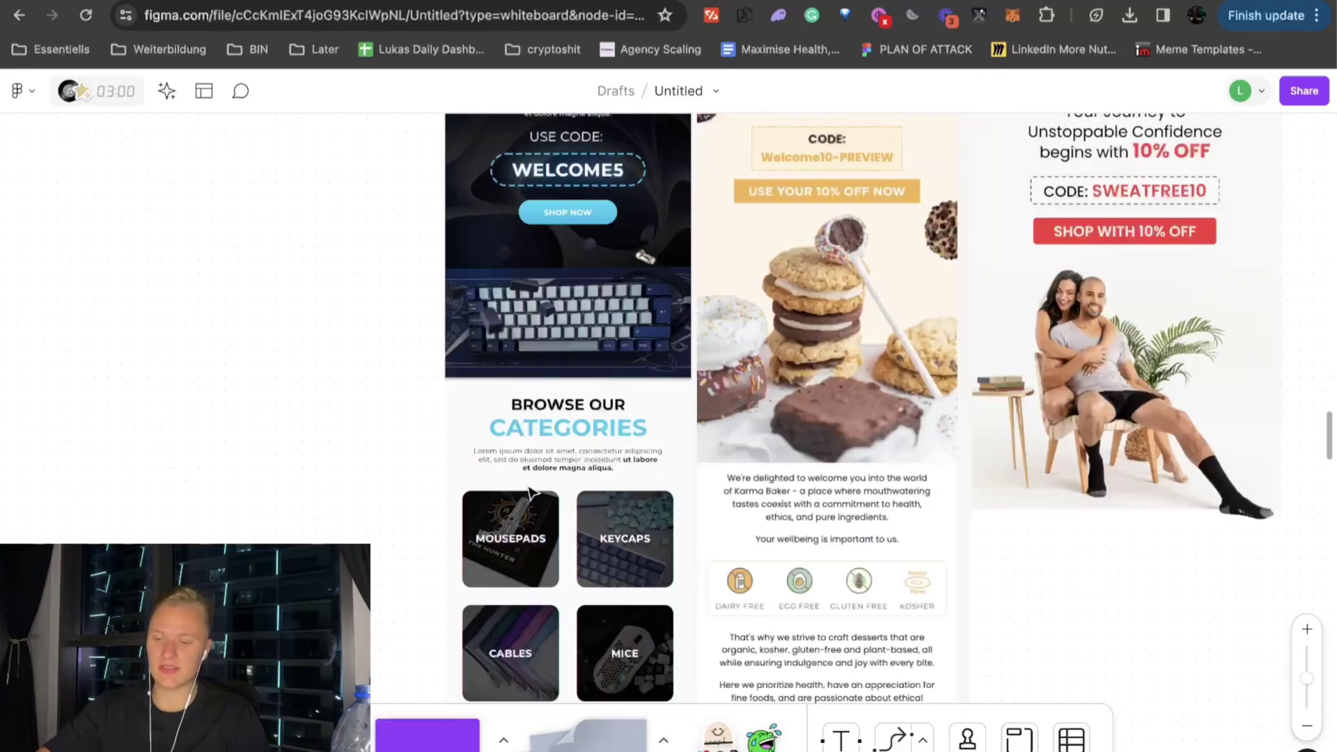
scroll(567, 462, "right", 3)
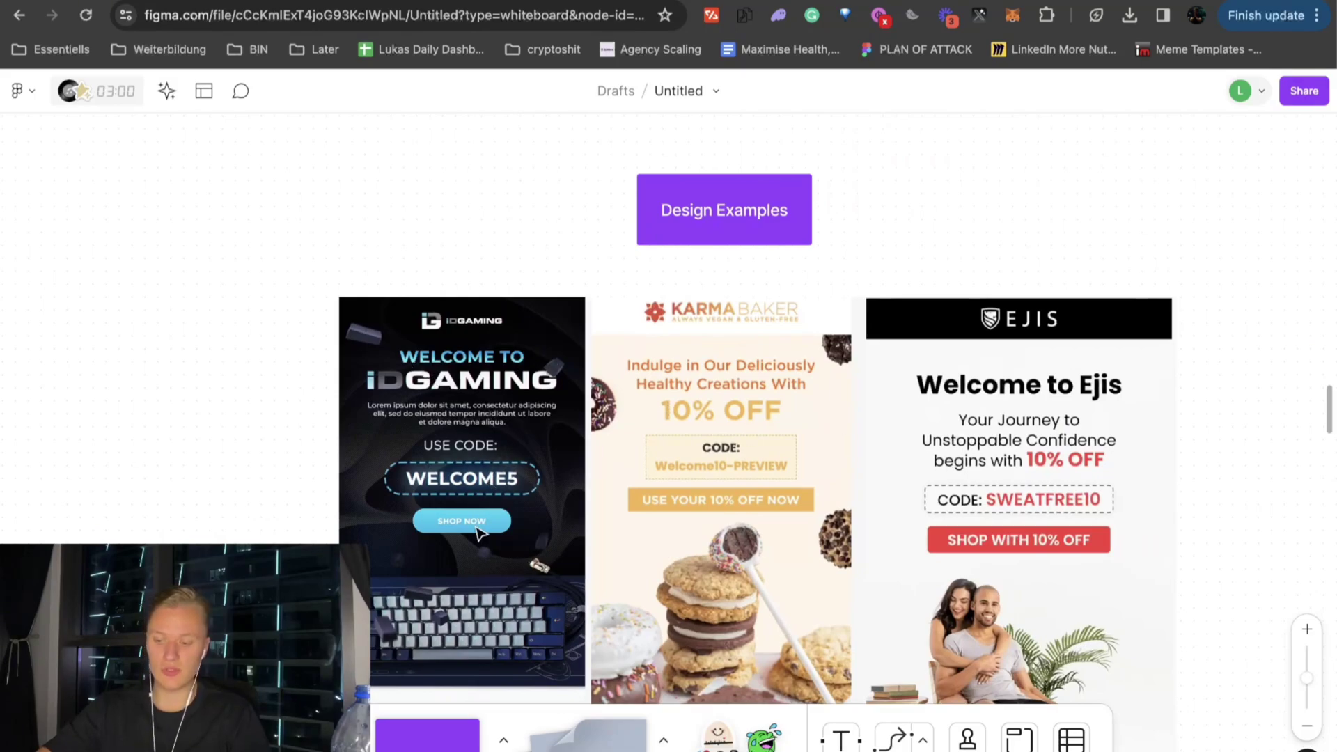
scroll(515, 517, "down", 2)
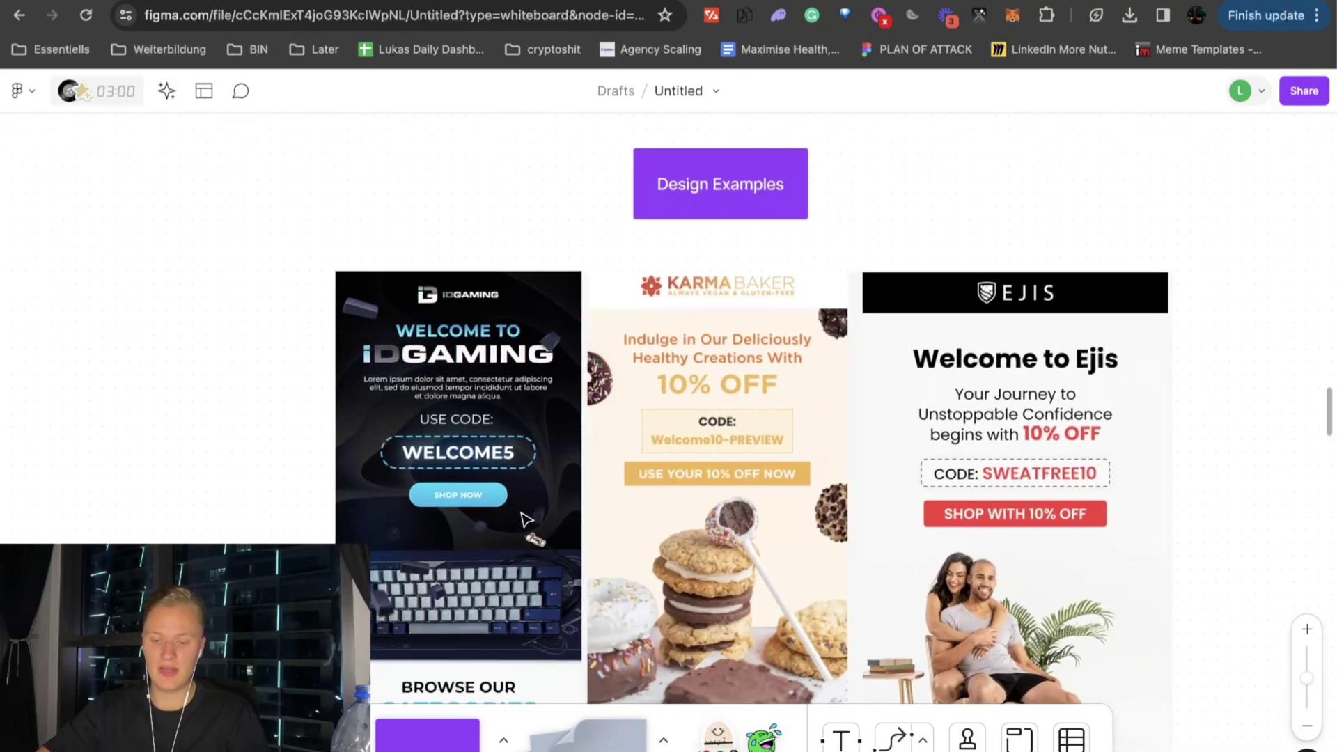
scroll(522, 519, "right", 2)
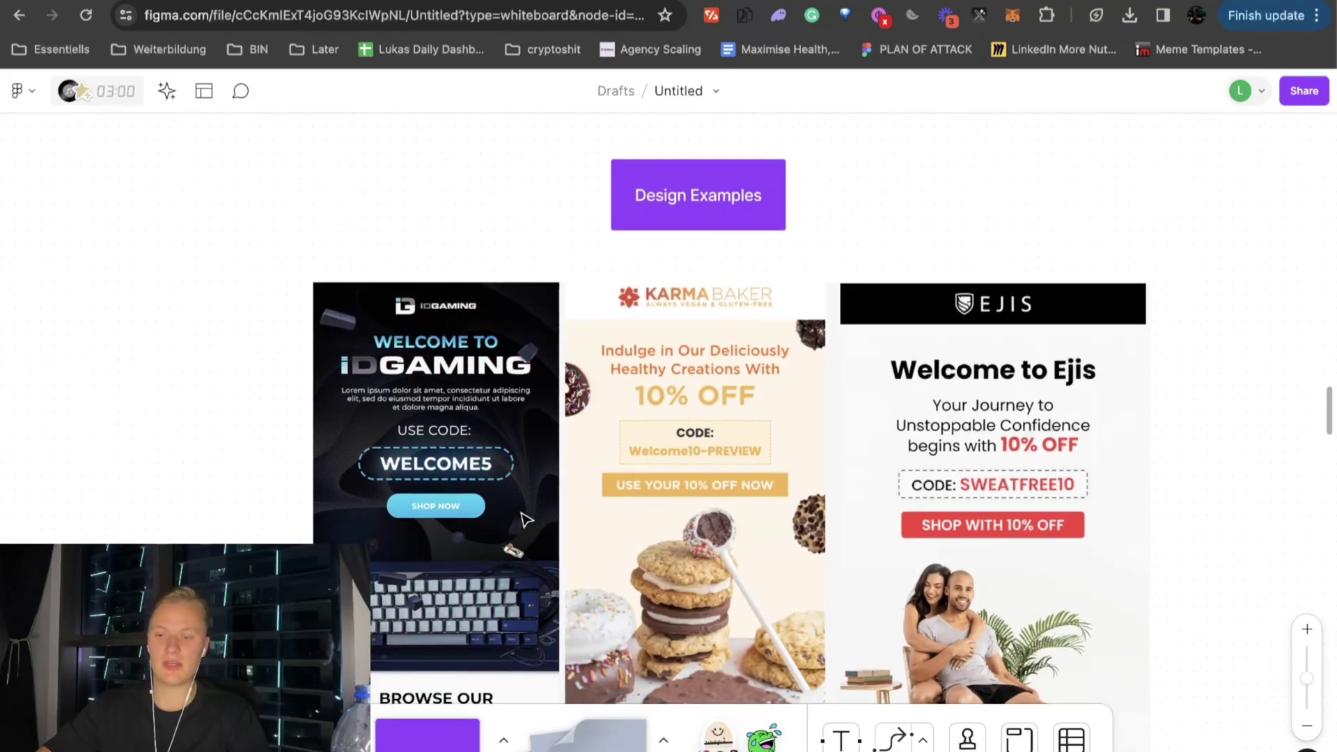
scroll(826, 393, "up", 15)
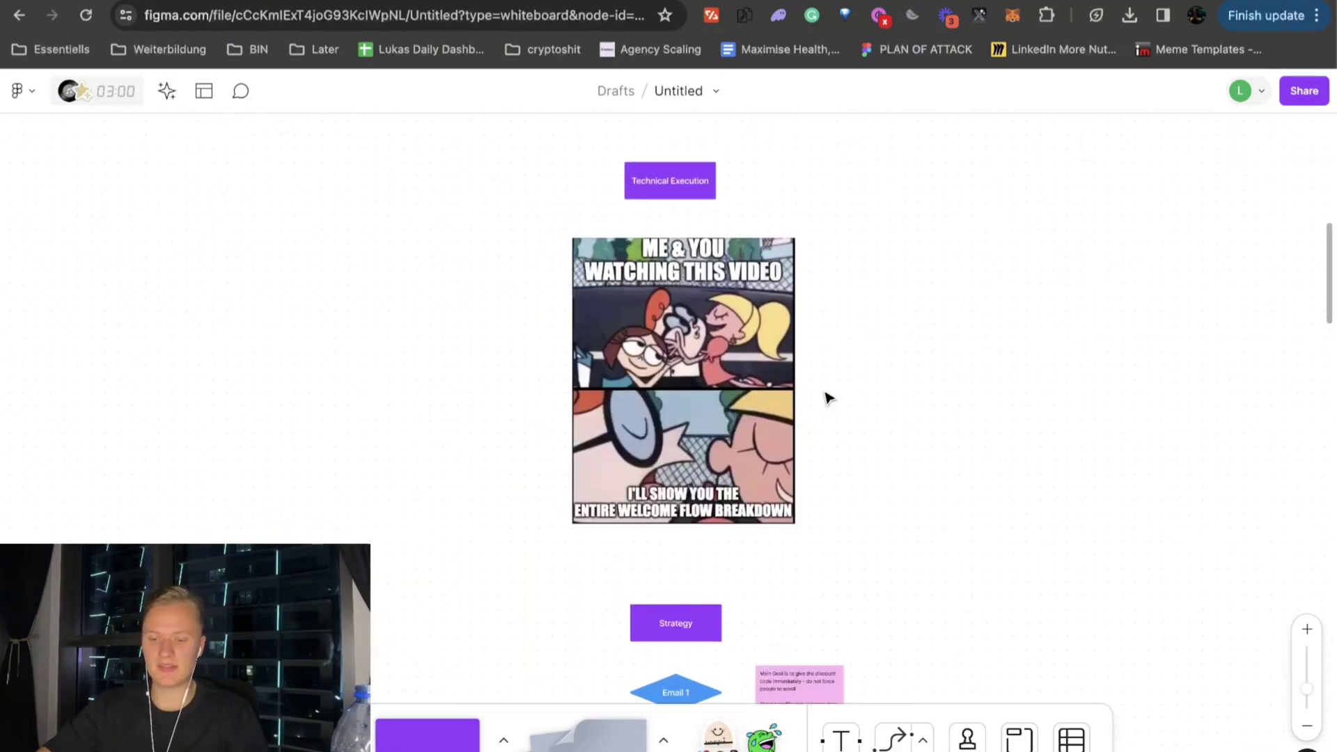
Scroll down past the meme and Strategy flowchart to the iDGaming, Karma Baker and Ejis designs.
scroll(826, 397, "down", 15)
scroll(826, 397, "up", 6)
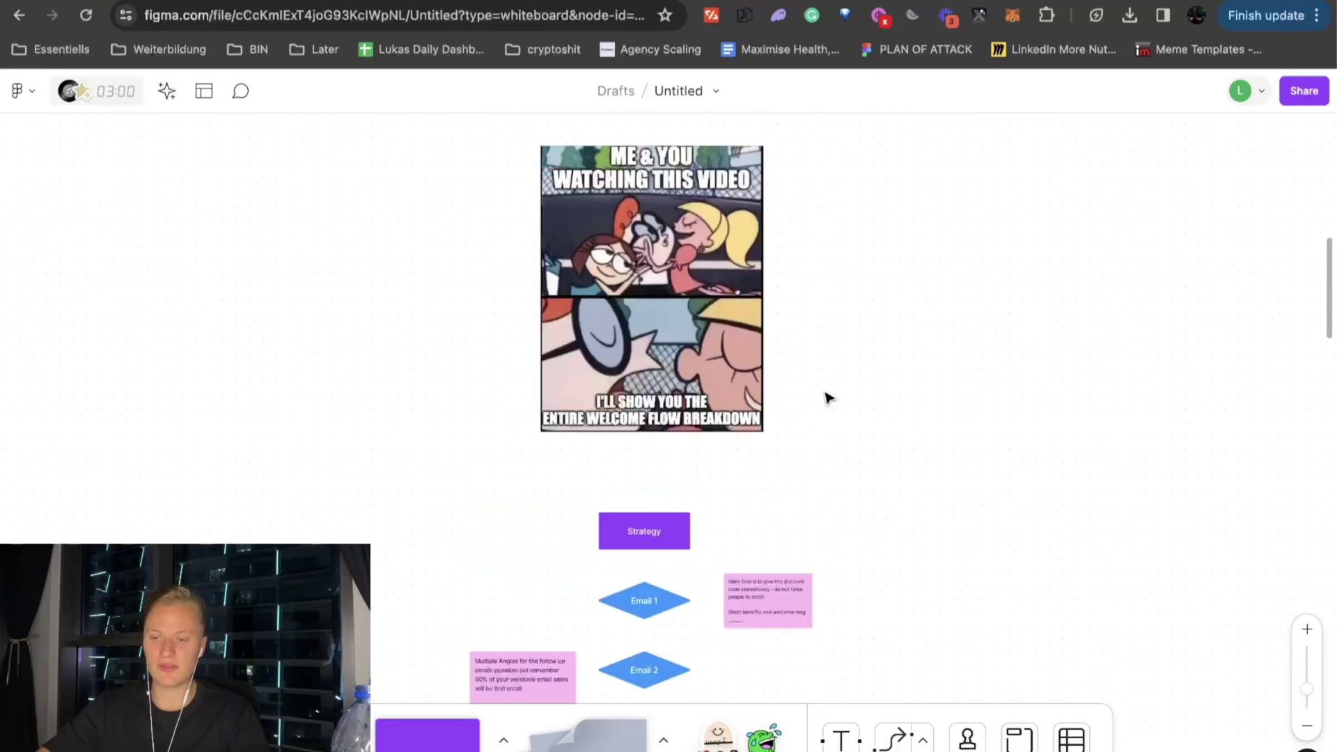
scroll(558, 323, "up", 10)
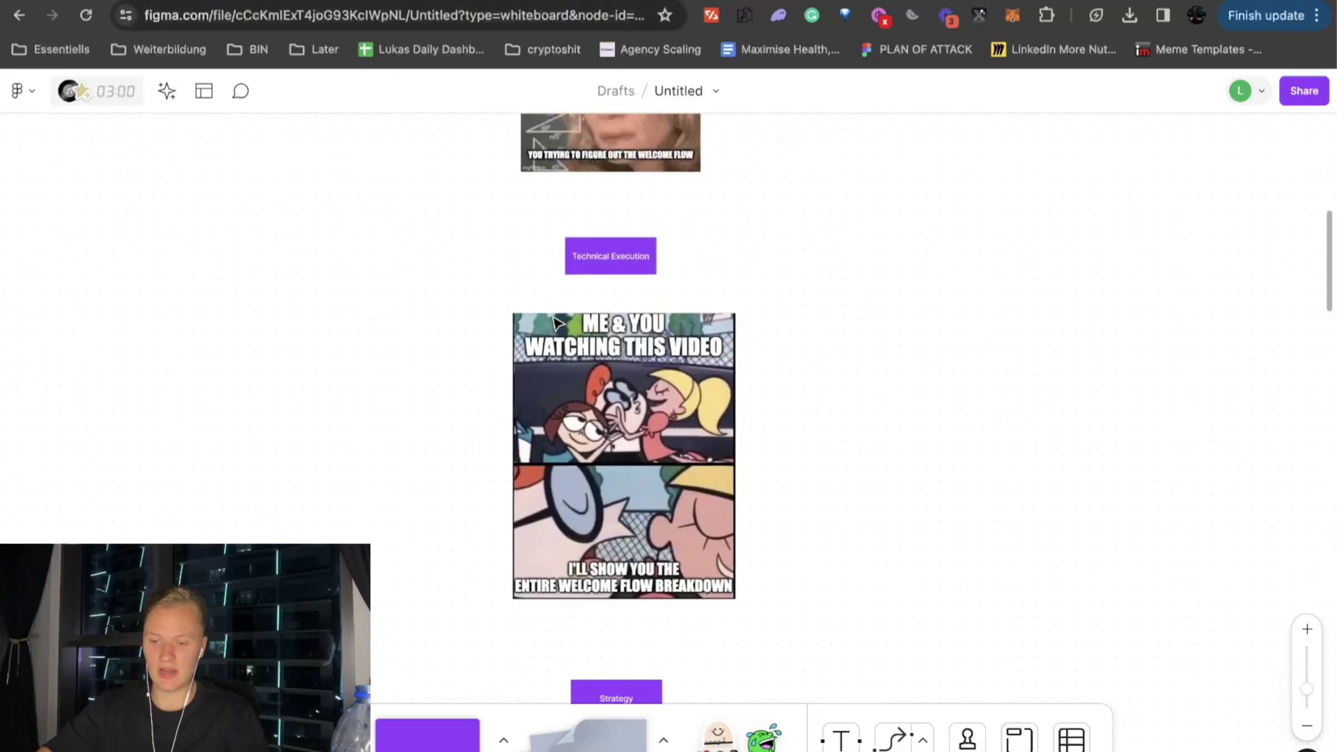
scroll(557, 323, "down", 12)
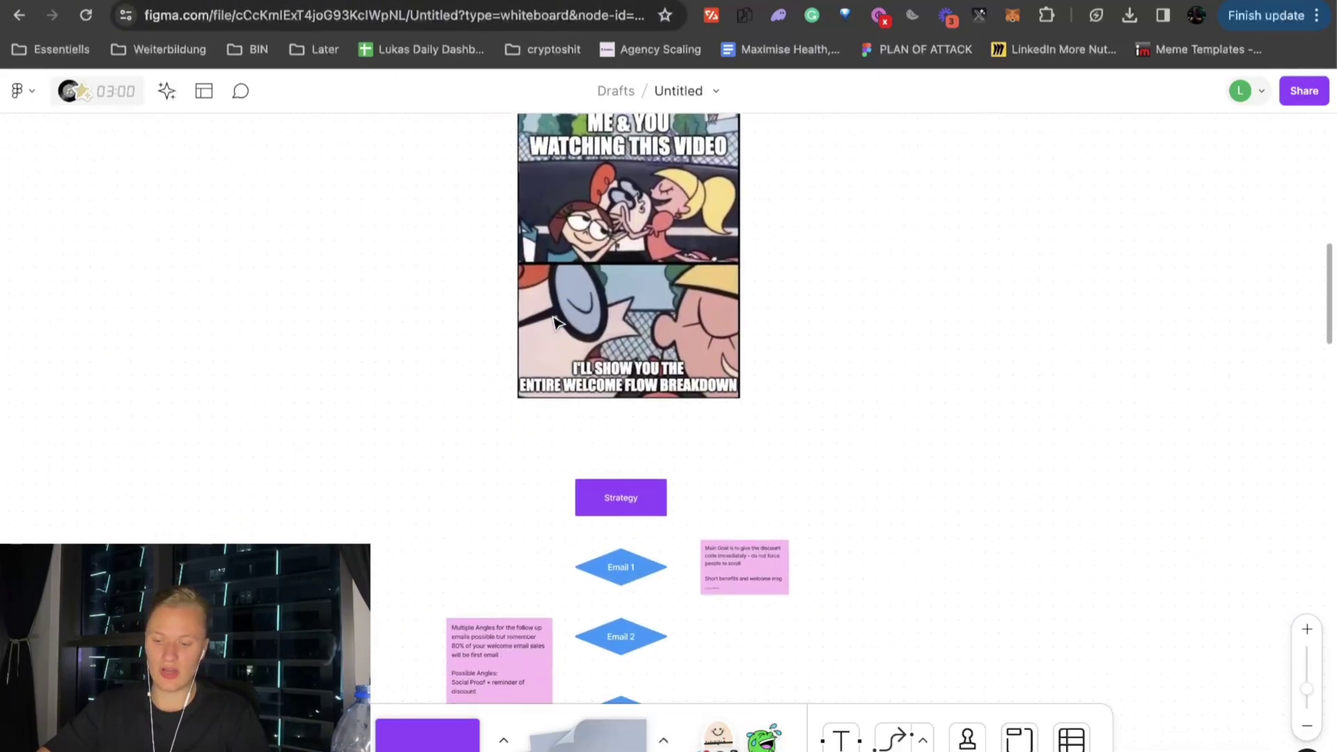
scroll(558, 323, "down", 8)
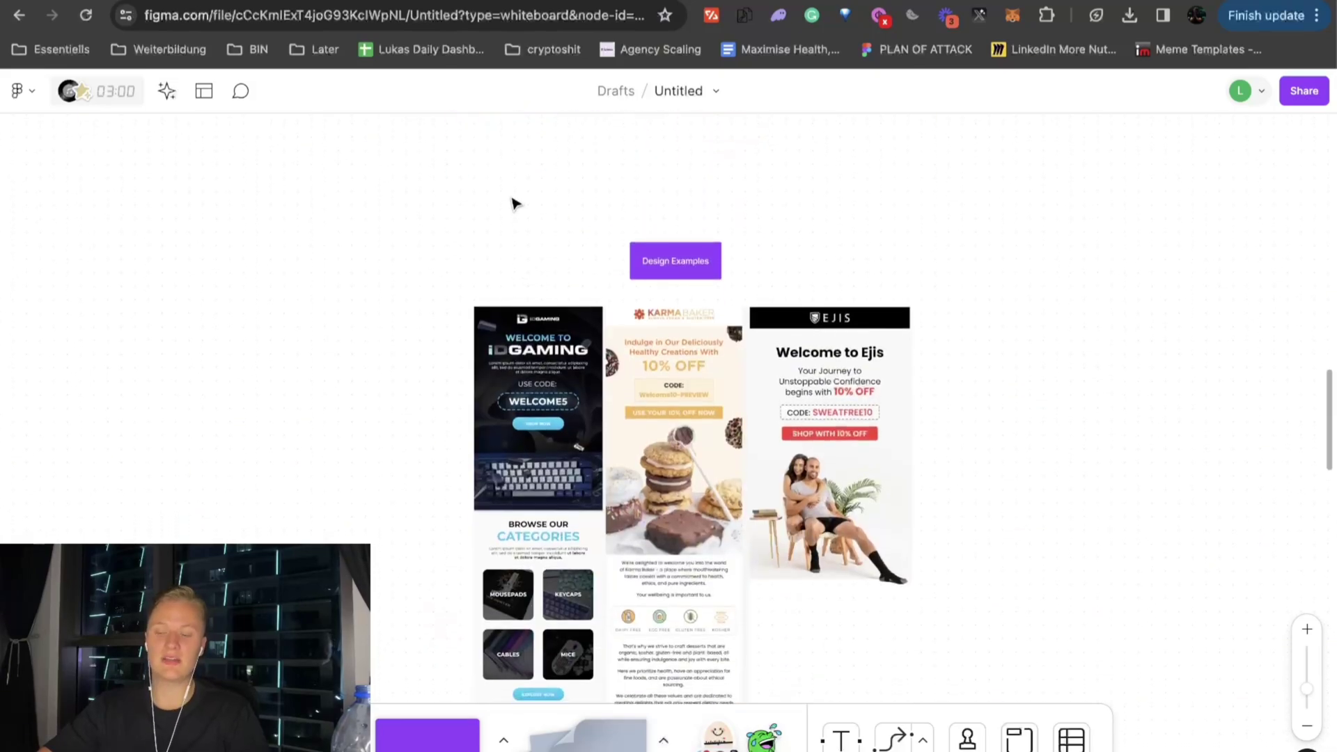